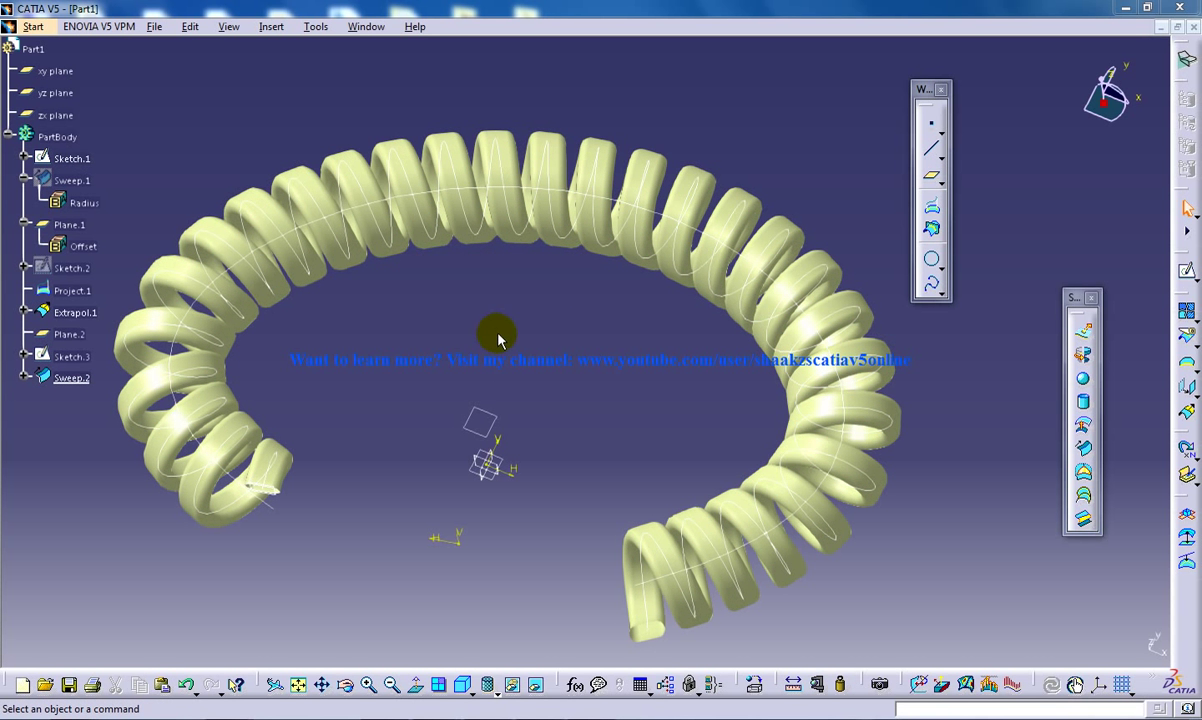
# Step: Switch to the Part Design workbench and browse its Insert menu
pyautogui.moveTo(498, 369); pyautogui.dragTo(491, 295, button='middle')
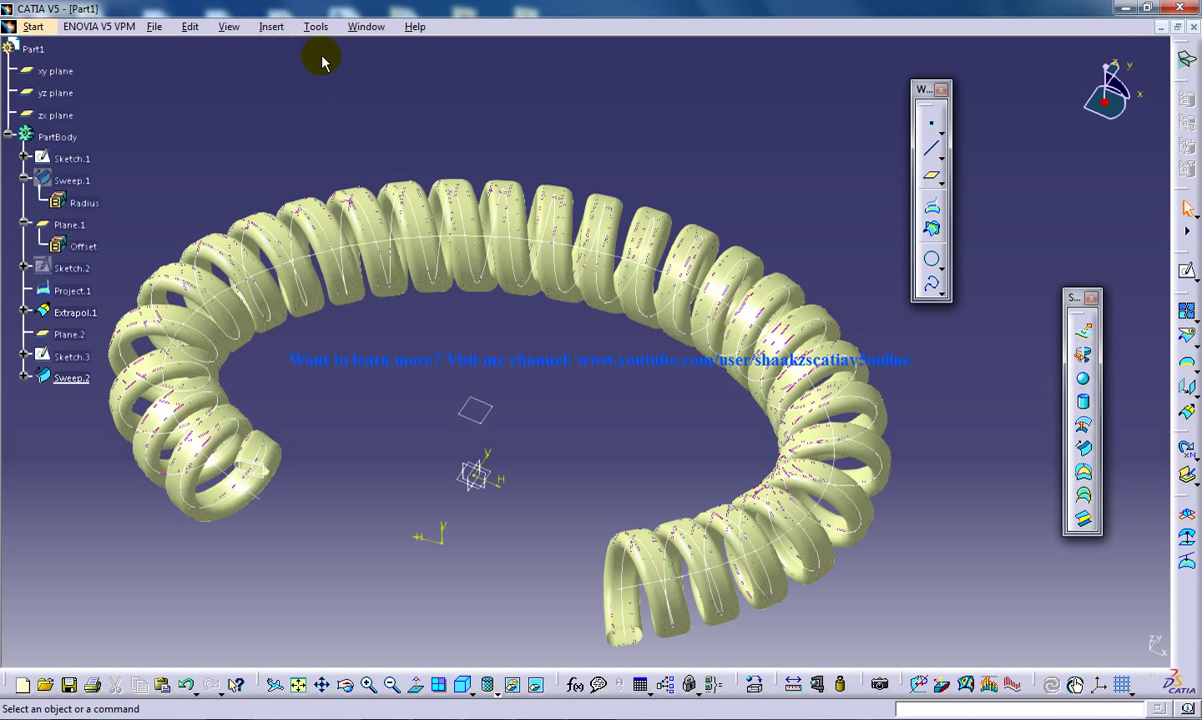
pyautogui.click(272, 27)
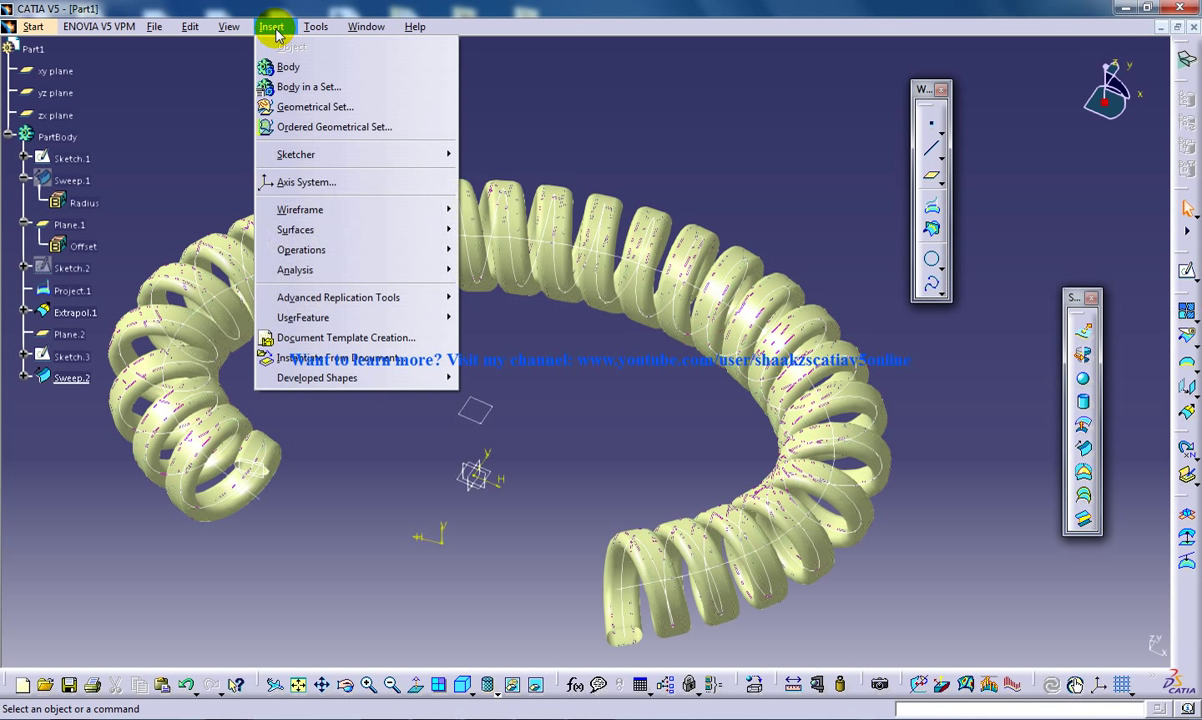
pyautogui.click(699, 120)
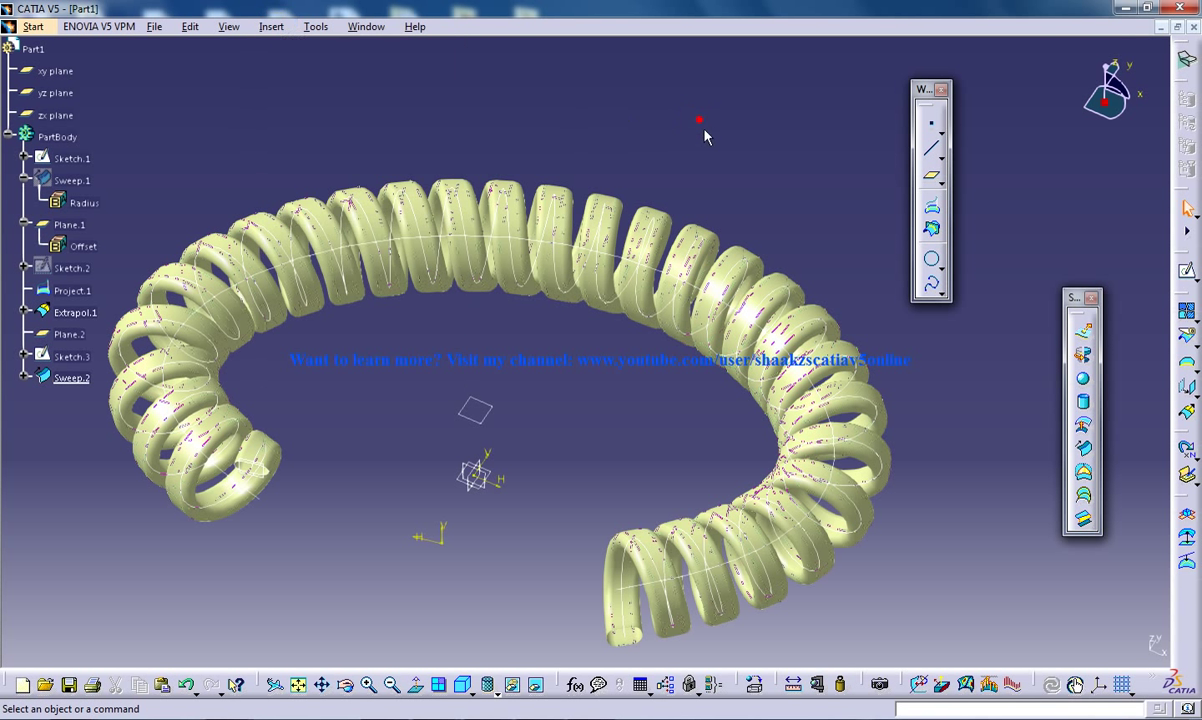
pyautogui.click(34, 26)
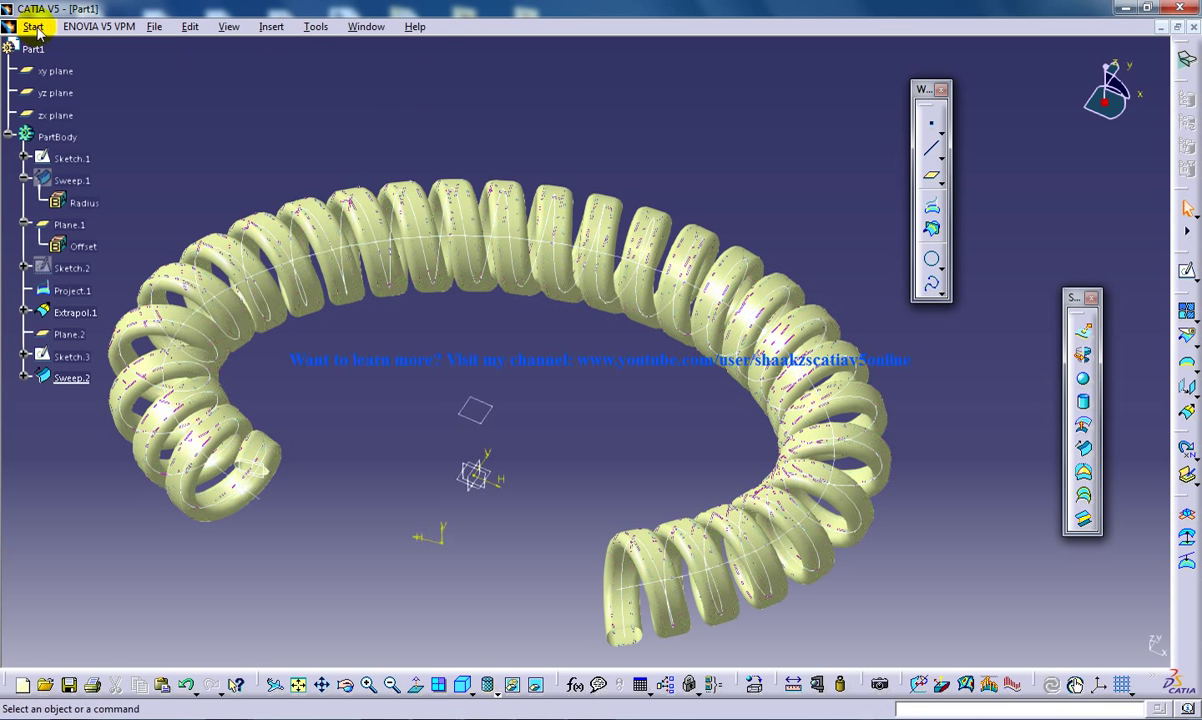
pyautogui.moveTo(62, 66)
pyautogui.click(290, 67)
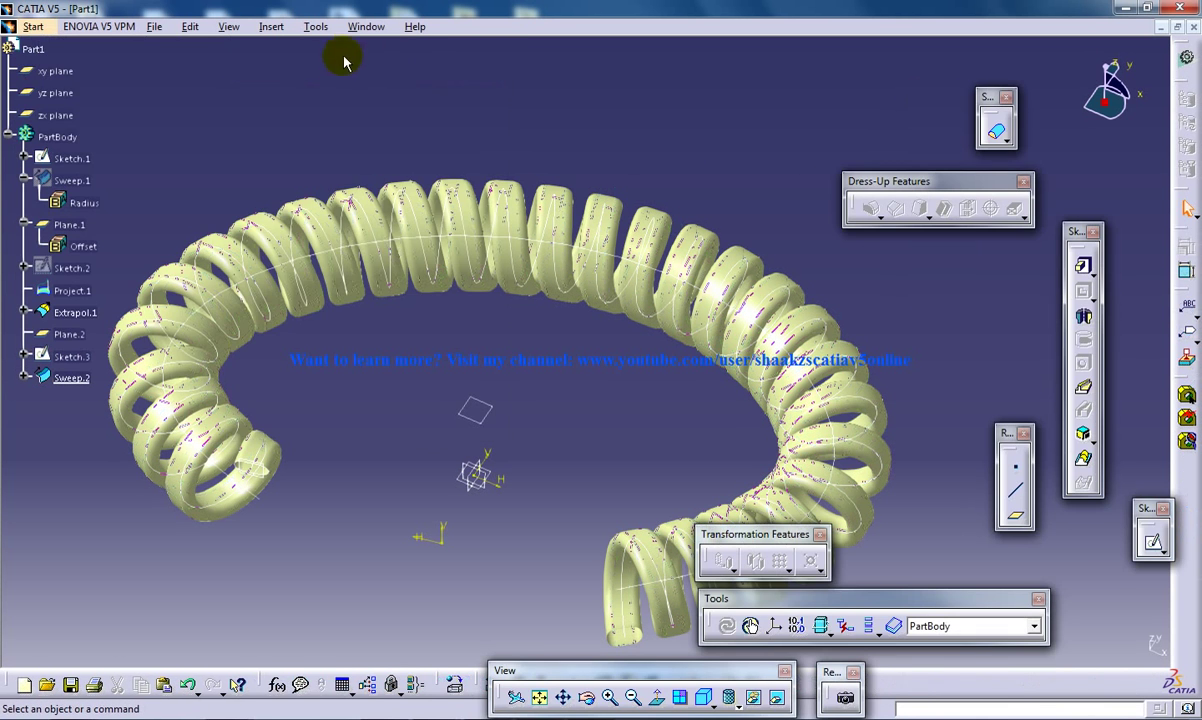
pyautogui.click(272, 27)
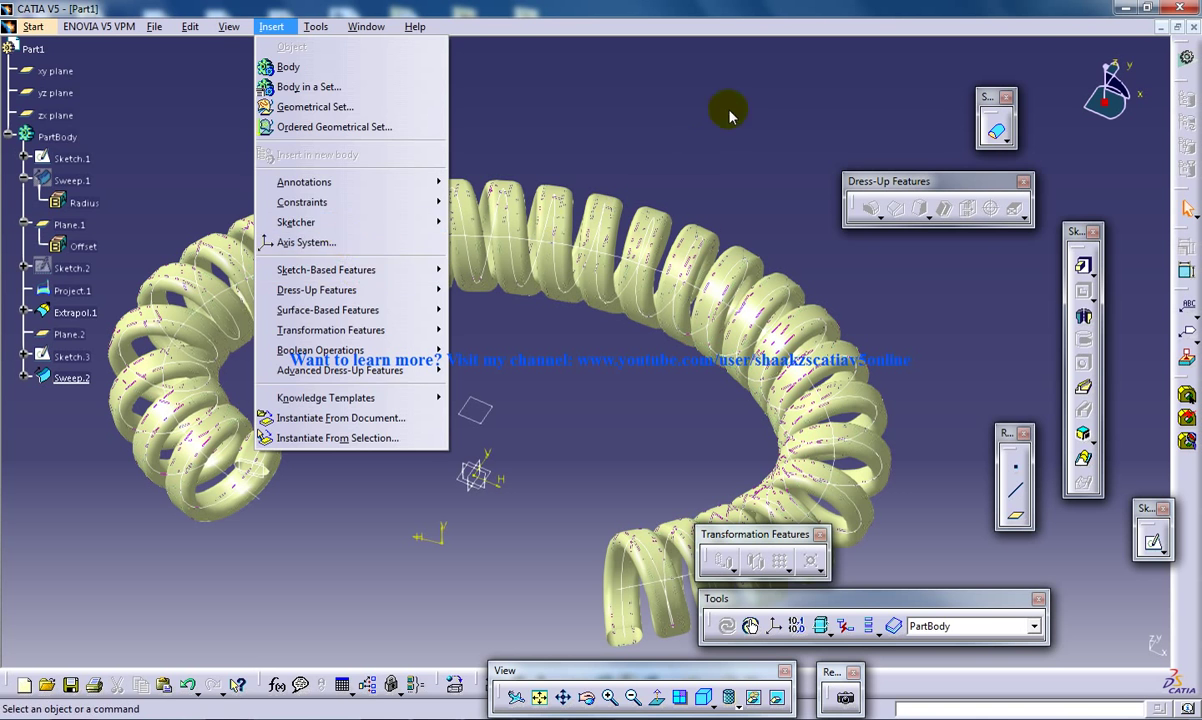
pyautogui.click(729, 103)
# Step: Return to the Wireframe and Surface Design workbench
pyautogui.click(34, 26)
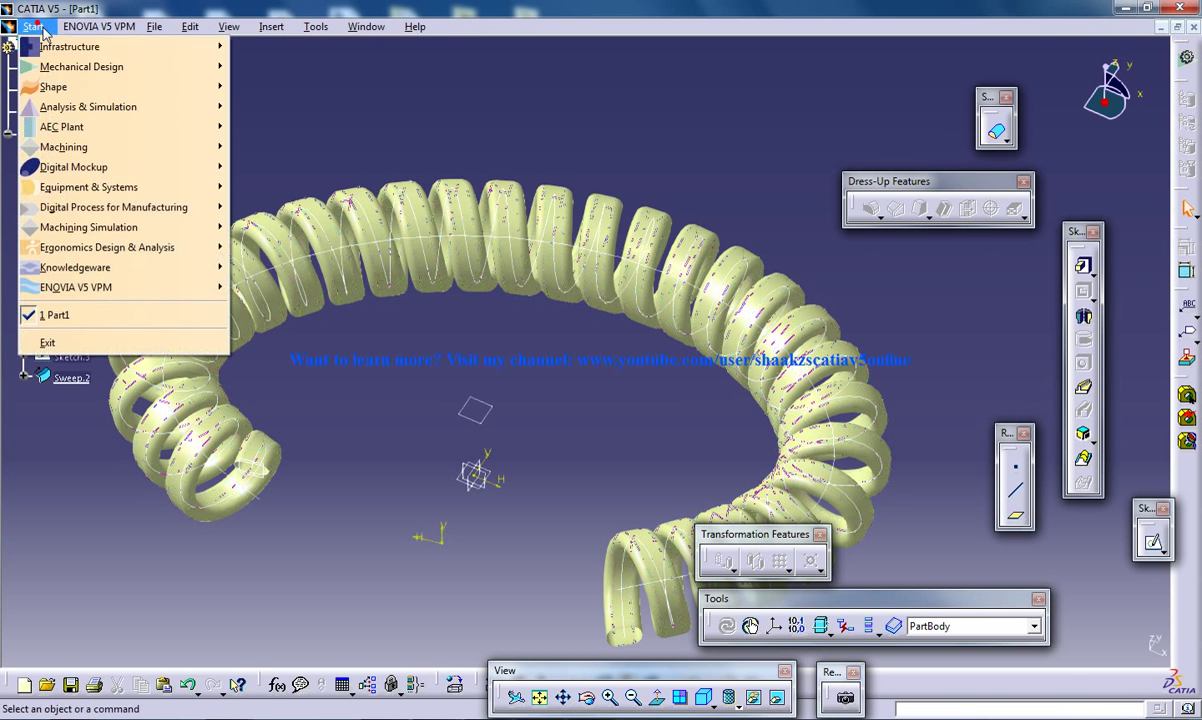
pyautogui.click(82, 66)
pyautogui.click(311, 387)
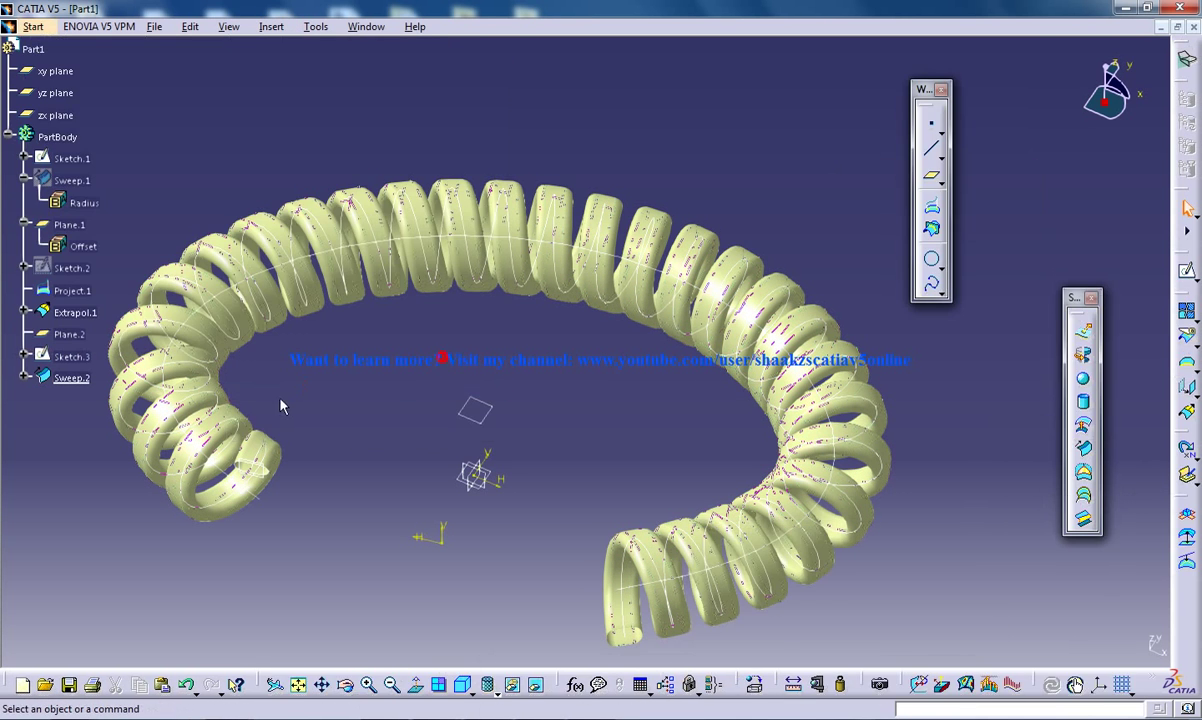
pyautogui.click(70, 379)
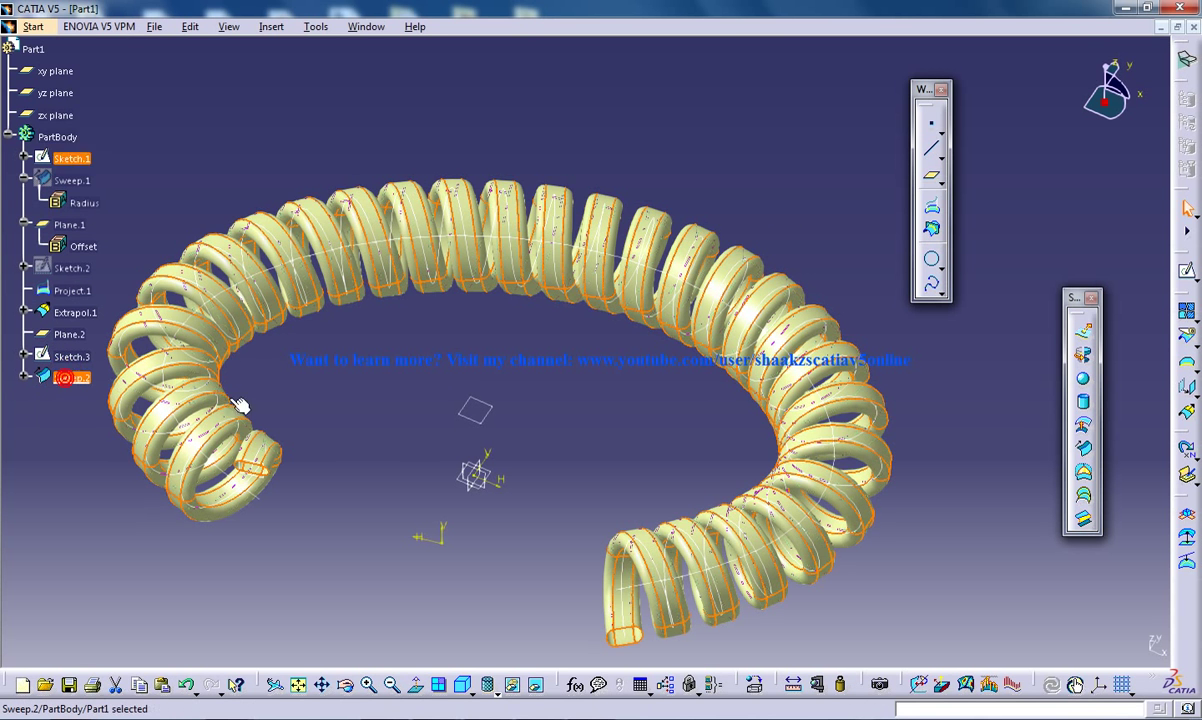
pyautogui.click(410, 396)
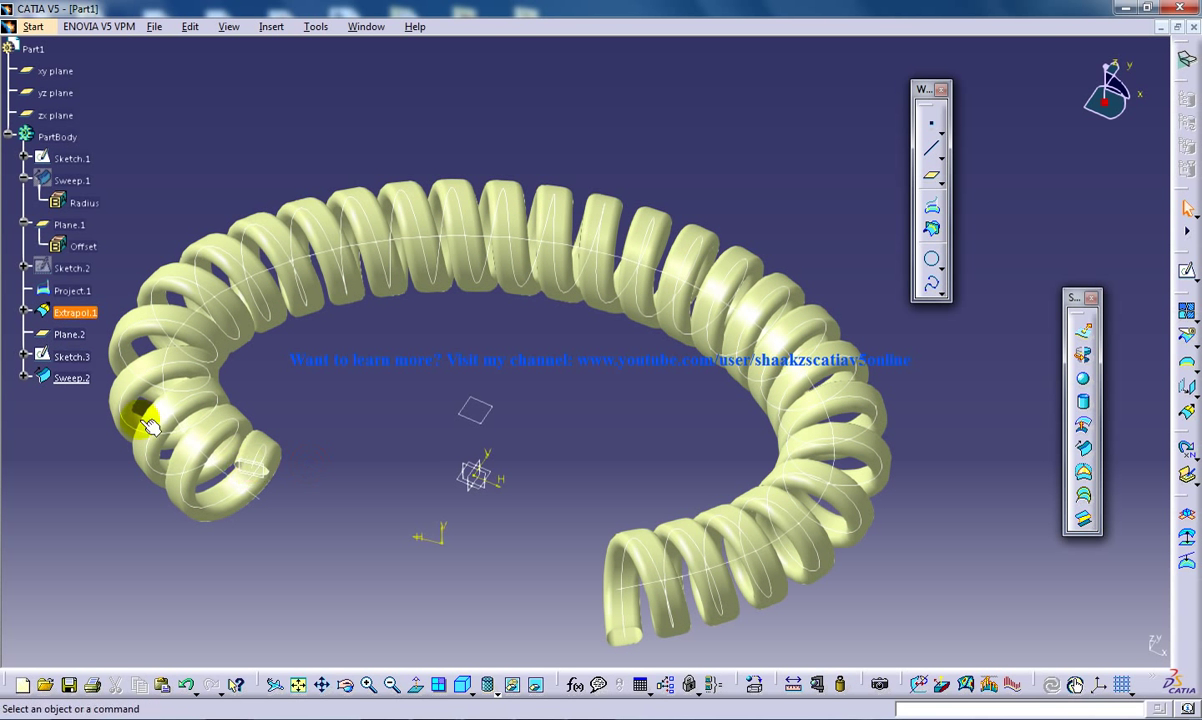
# Step: Extrude Sketch.3 into a 30 mm surface in the reversed direction
pyautogui.click(74, 362)
pyautogui.click(1083, 330)
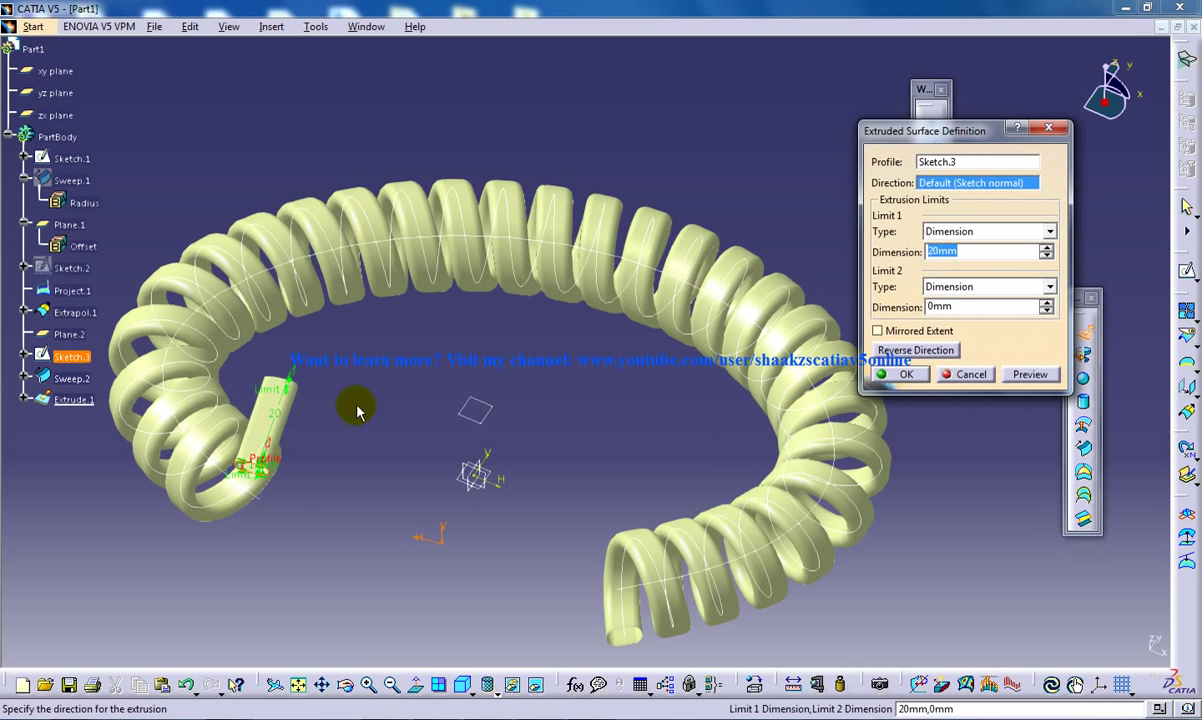
pyautogui.click(948, 349)
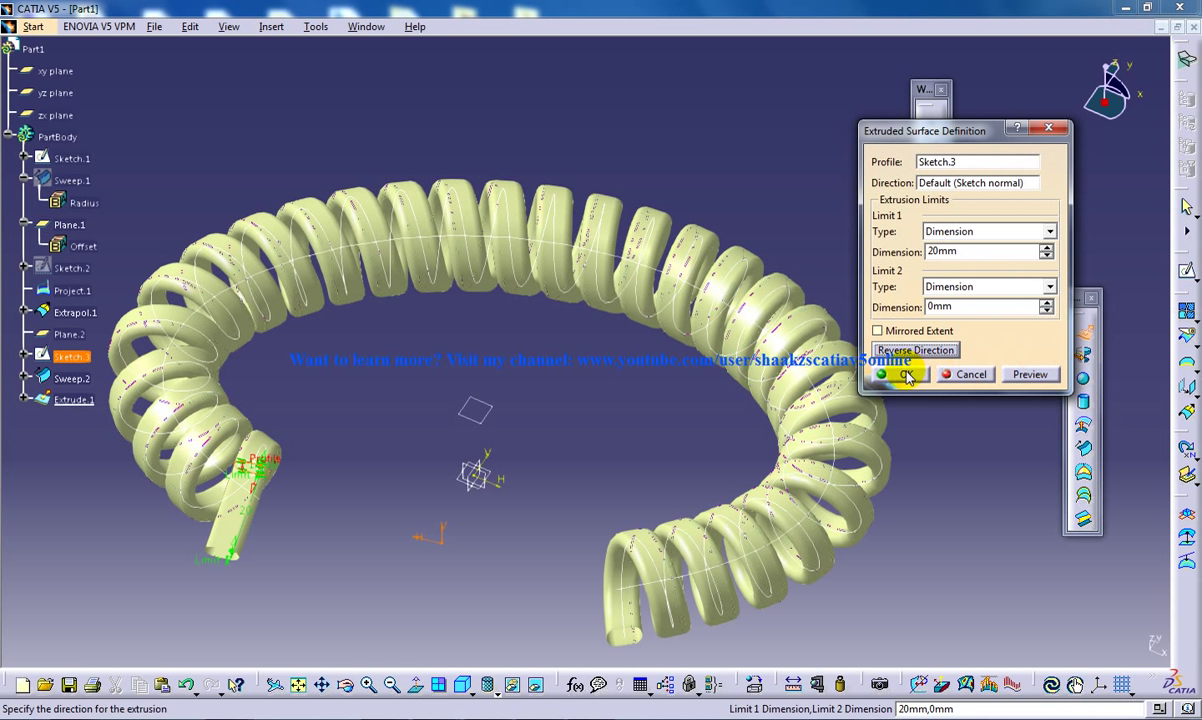
pyautogui.doubleClick(962, 251)
pyautogui.write('30')
pyautogui.press('Return')
pyautogui.moveTo(560, 470); pyautogui.dragTo(590, 550, button='middle')
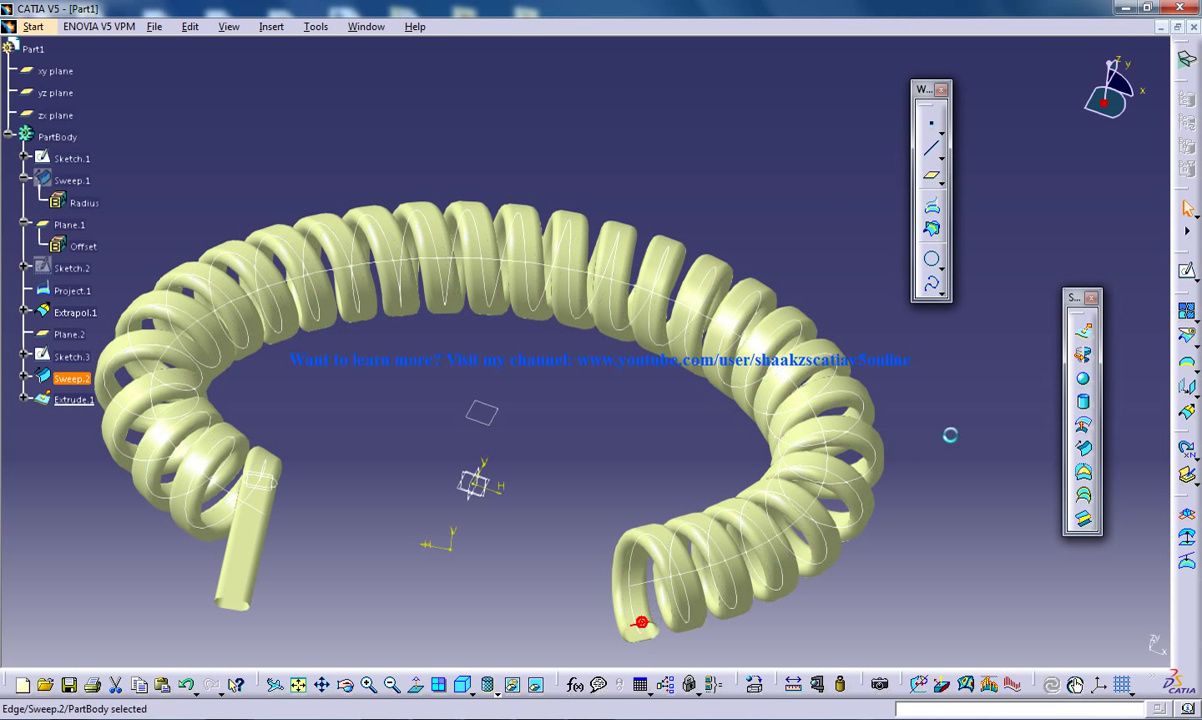
# Step: Create Boundary.1 from the coil's open right-end edge
pyautogui.click(1187, 362)
pyautogui.click(1187, 362)
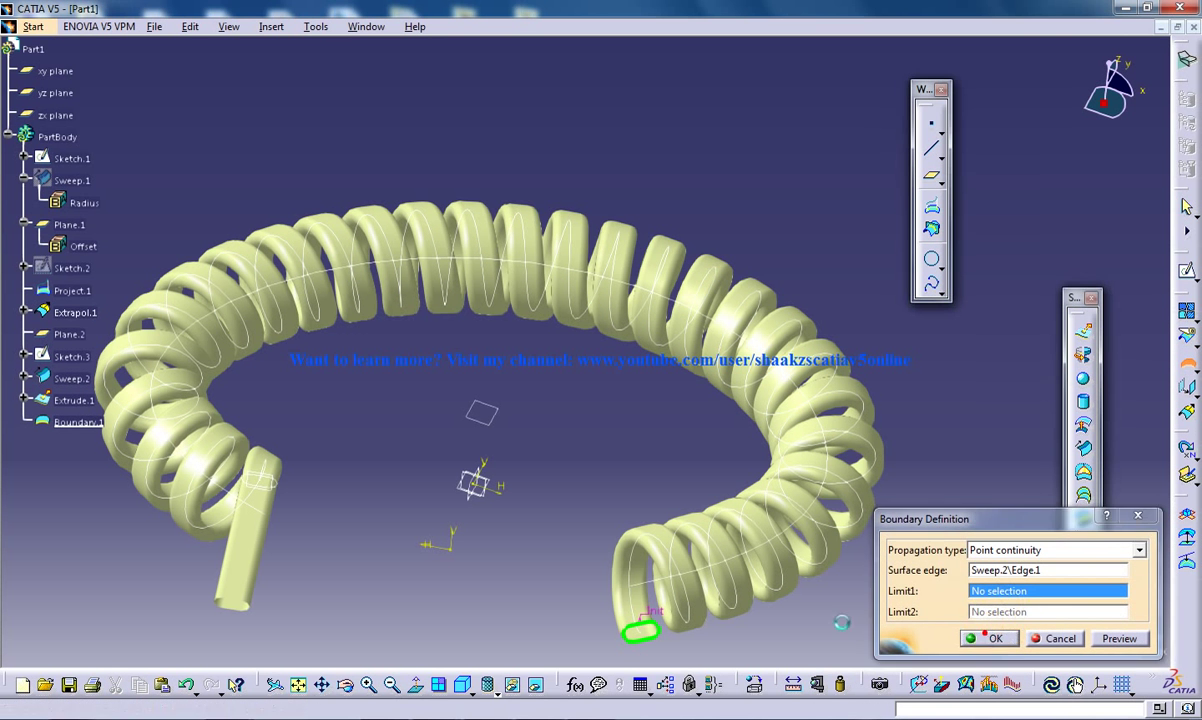
pyautogui.click(990, 638)
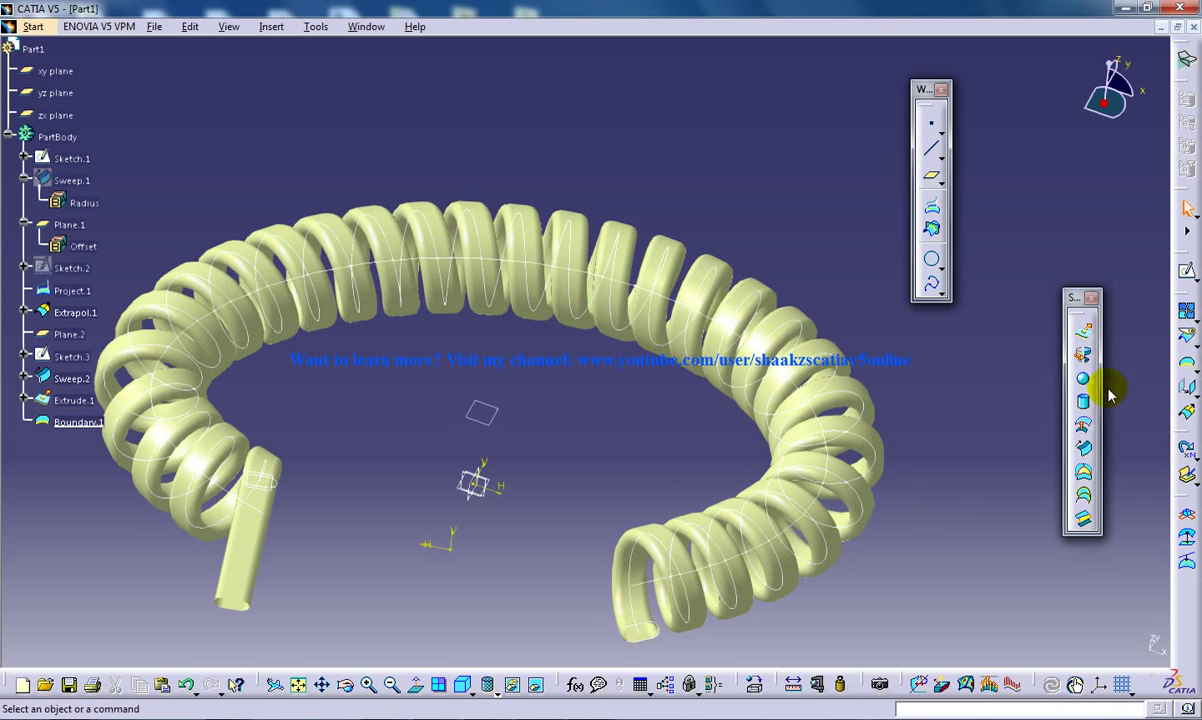
# Step: Add Plane.3 normal to Extrapol.1 at its end vertex, cancelling an extra plane
pyautogui.click(930, 175)
pyautogui.moveTo(662, 641); pyautogui.dragTo(612, 545, button='middle')
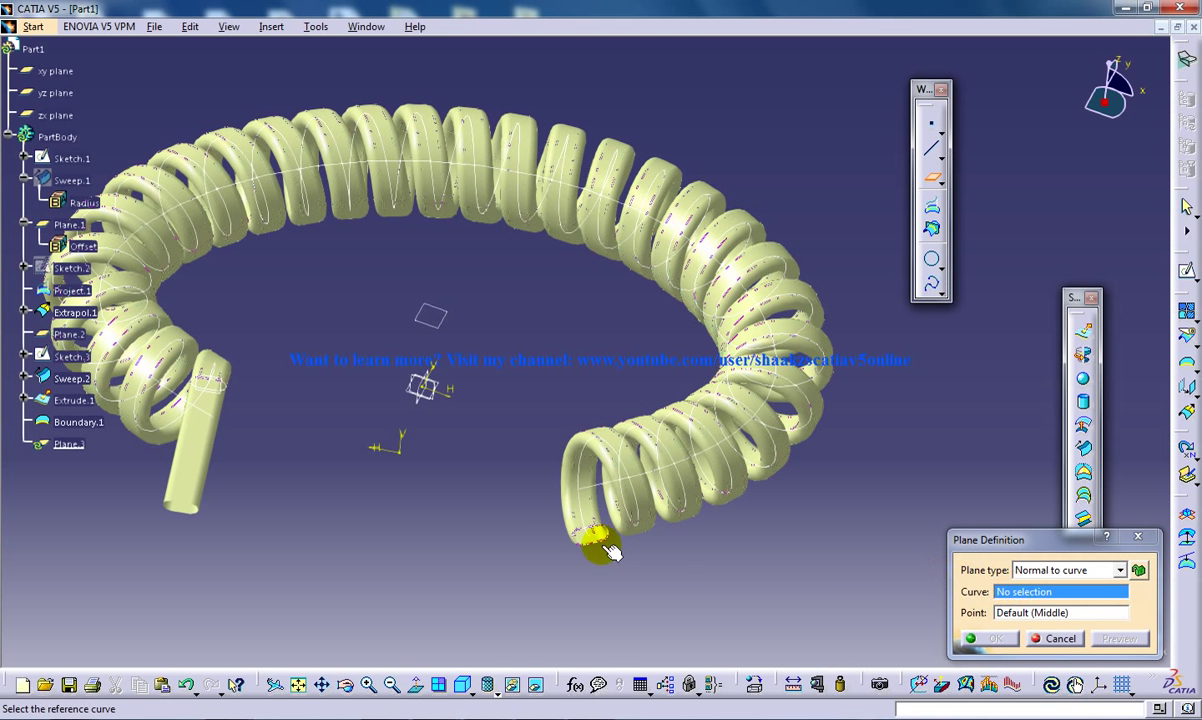
pyautogui.click(580, 513)
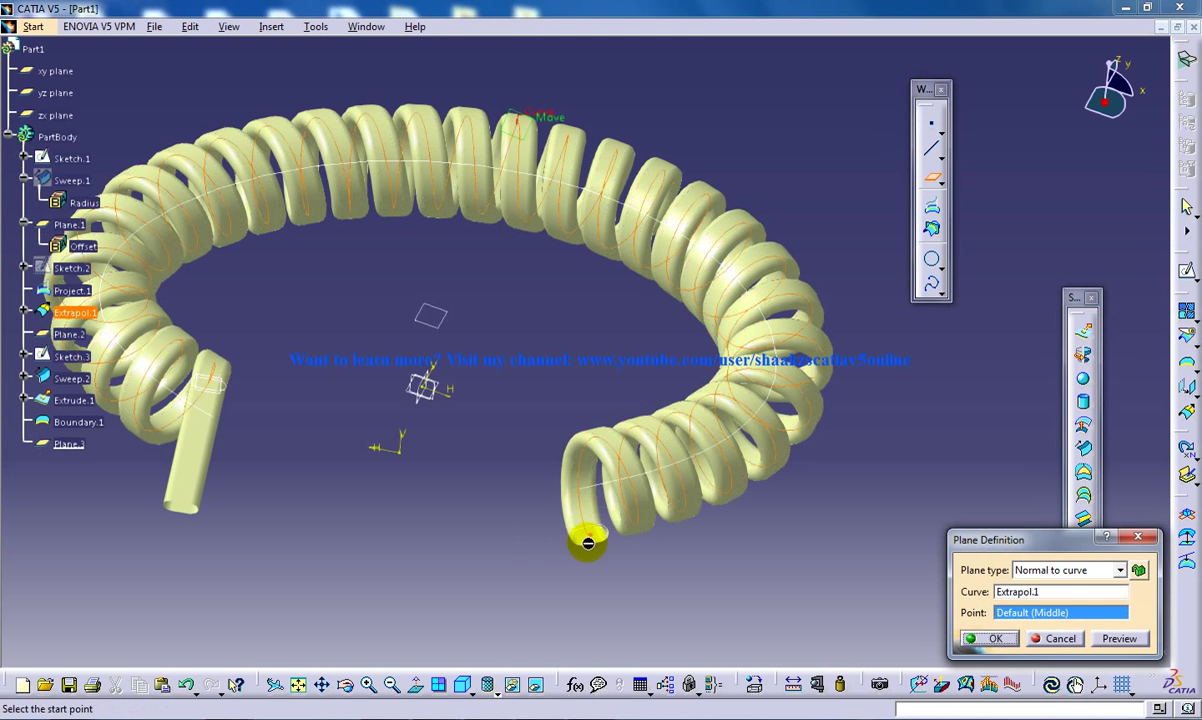
pyautogui.click(598, 535)
pyautogui.click(995, 638)
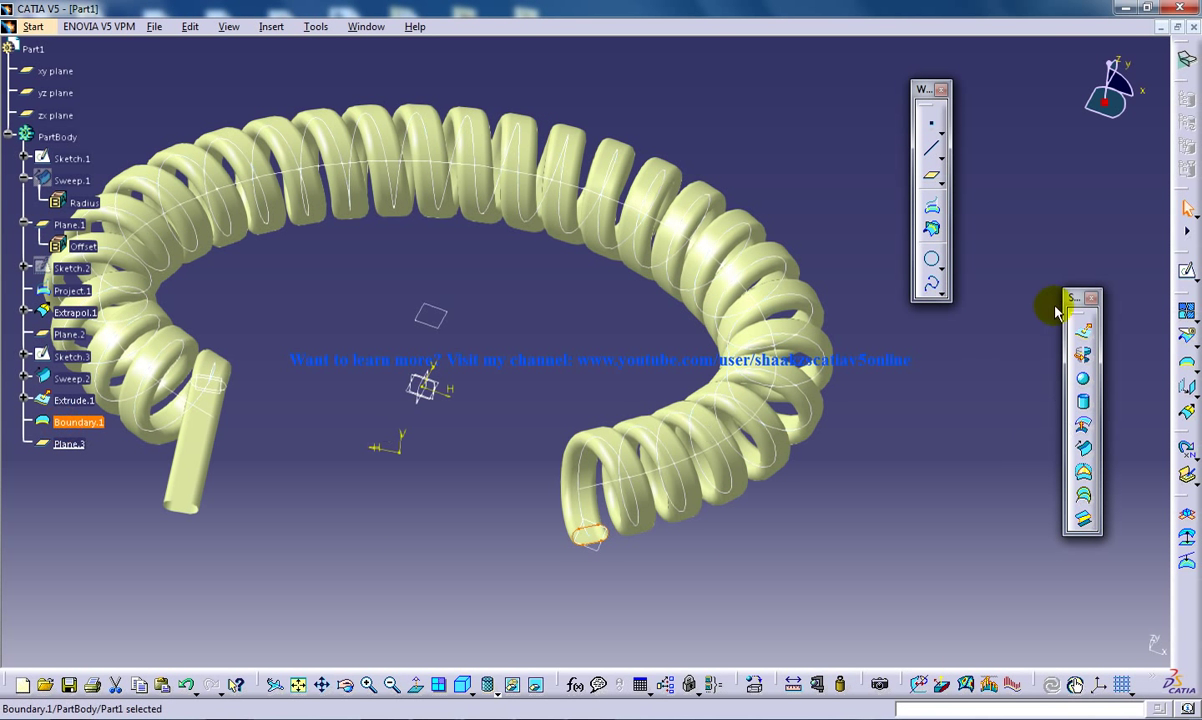
pyautogui.click(931, 177)
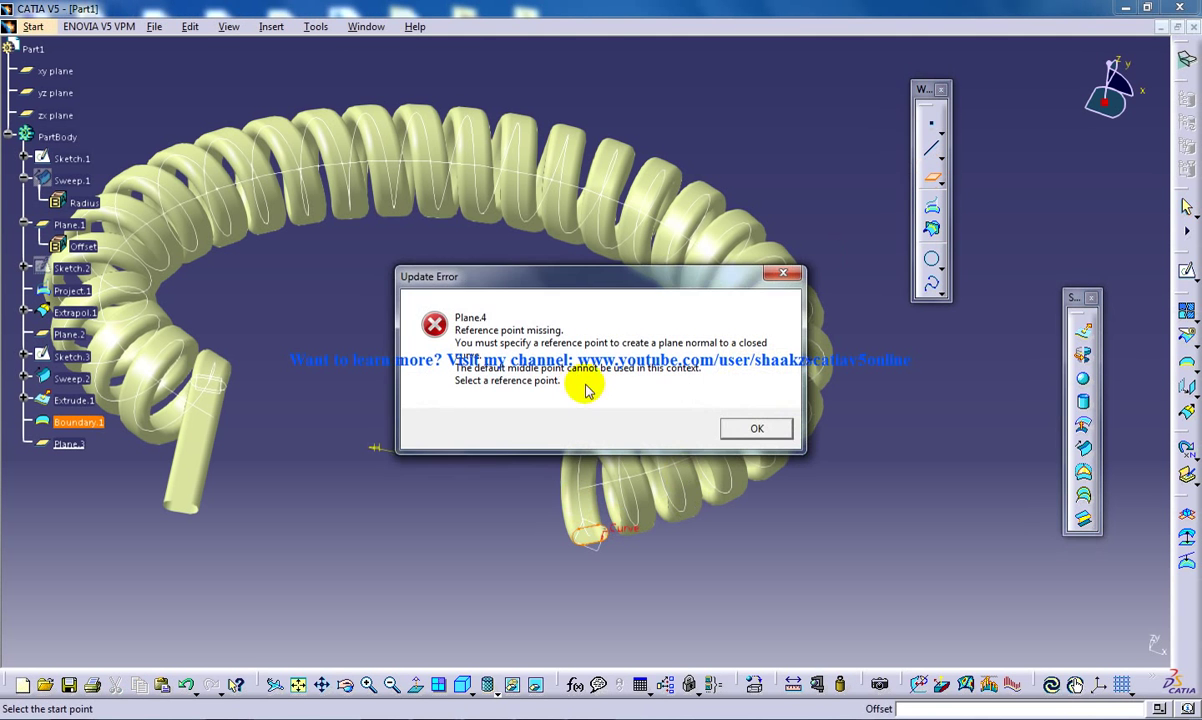
pyautogui.click(755, 428)
pyautogui.click(1054, 637)
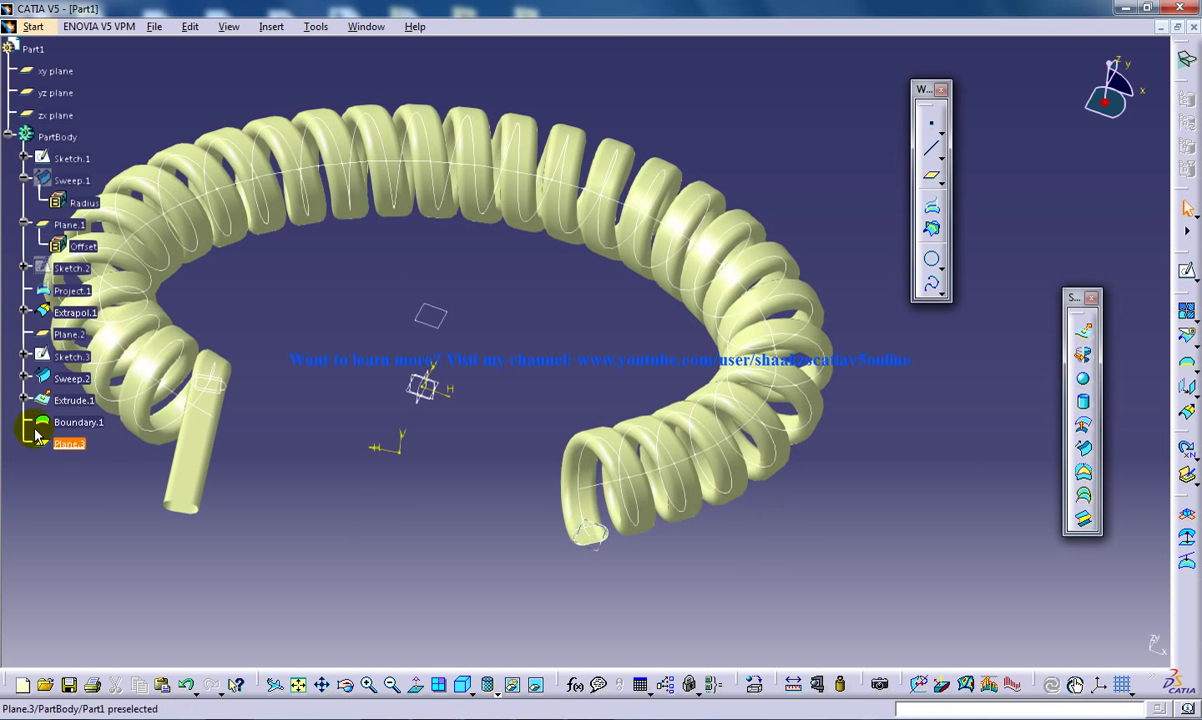
# Step: Extrude Boundary.1 30 mm along Plane.3 as the right-end tail Extrude.2
pyautogui.click(1082, 330)
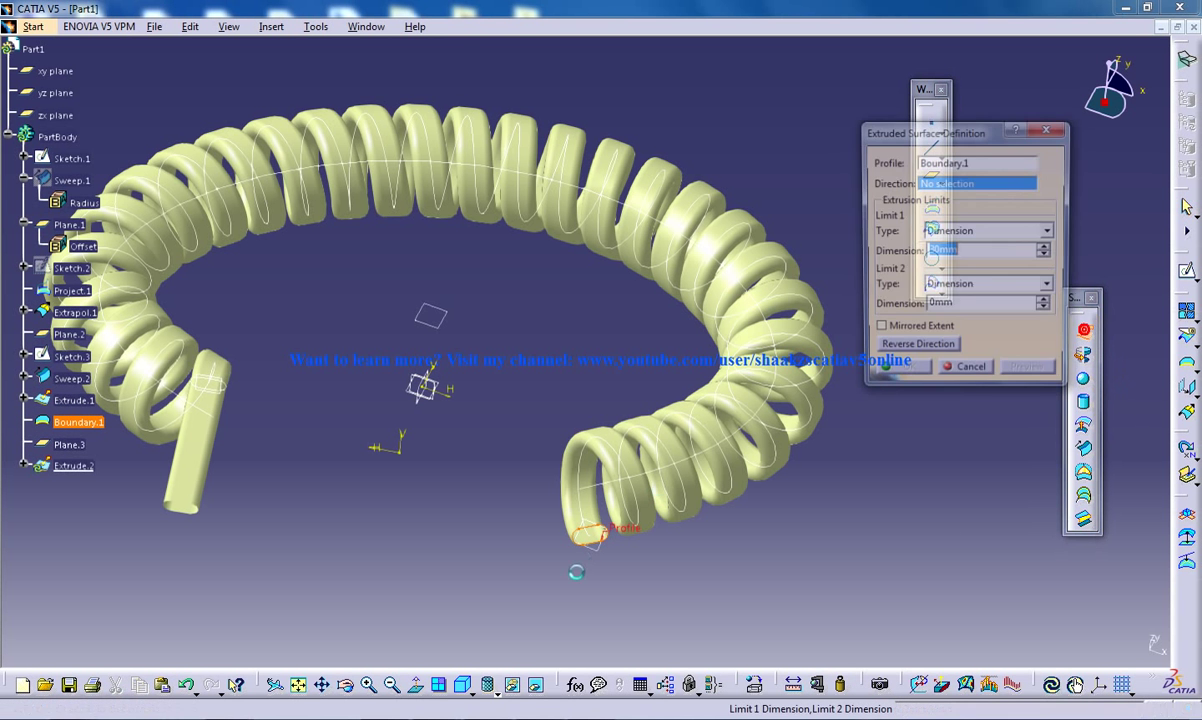
pyautogui.click(604, 555)
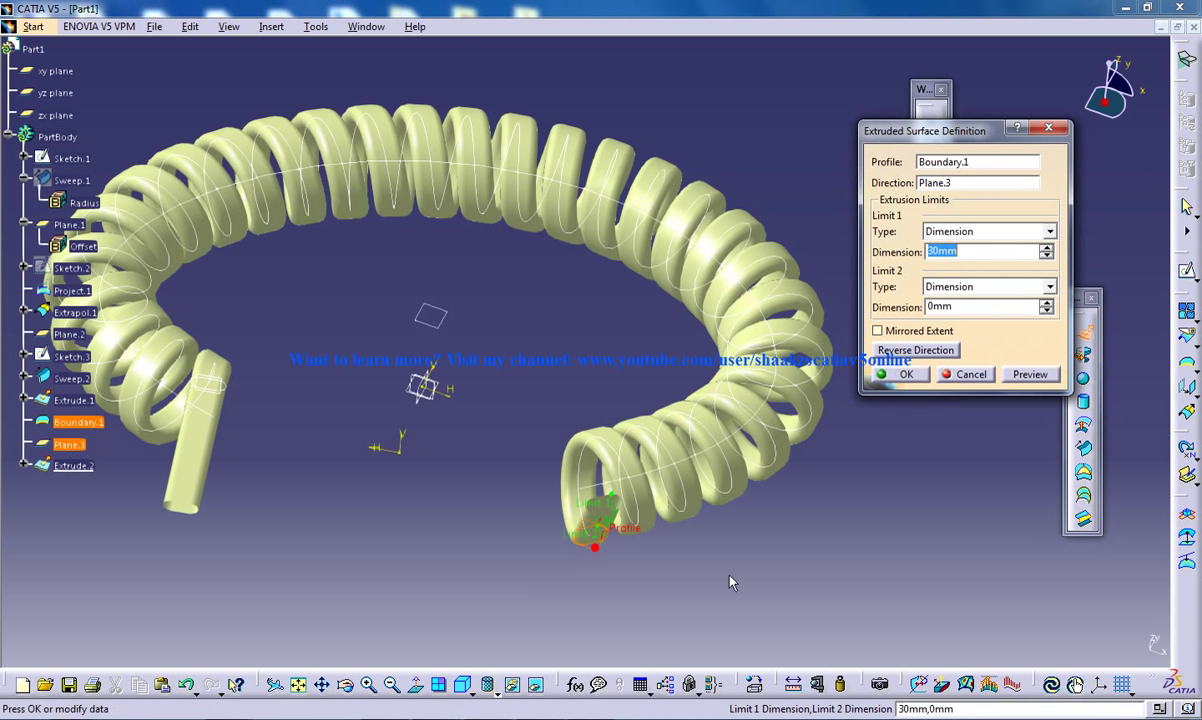
pyautogui.moveTo(657, 540); pyautogui.dragTo(392, 400, button='middle')
pyautogui.click(907, 374)
pyautogui.moveTo(445, 443); pyautogui.dragTo(419, 412, button='middle')
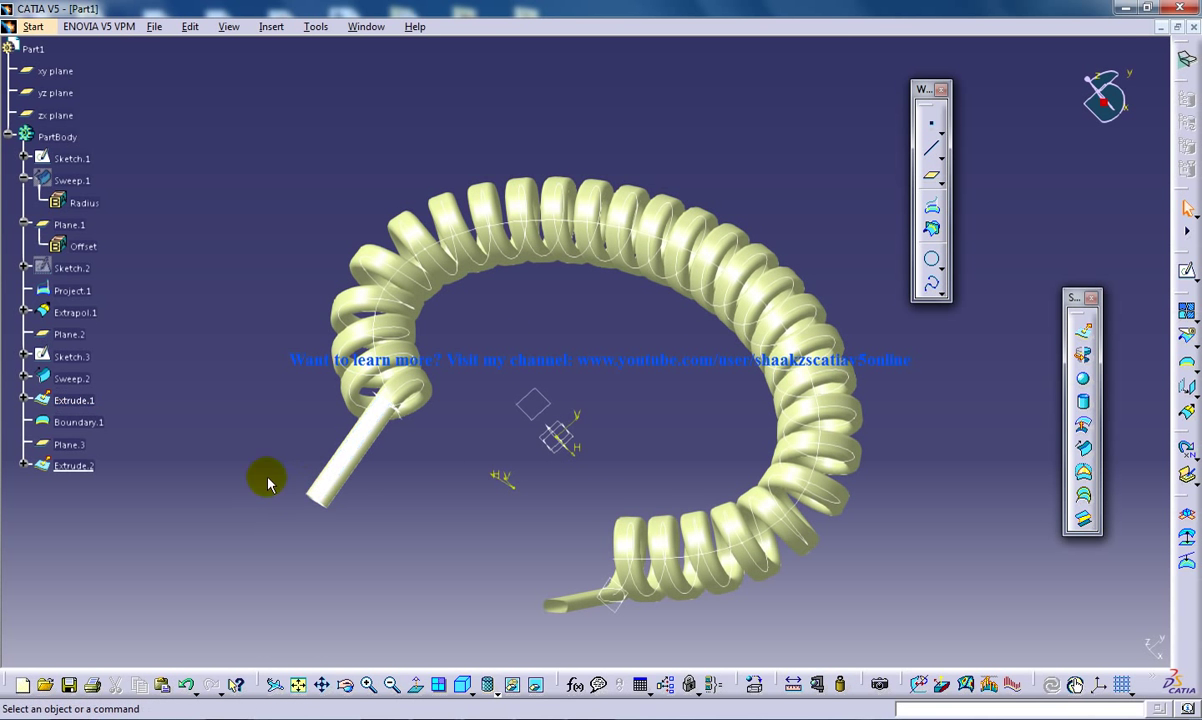
pyautogui.moveTo(573, 492); pyautogui.dragTo(667, 437, button='middle')
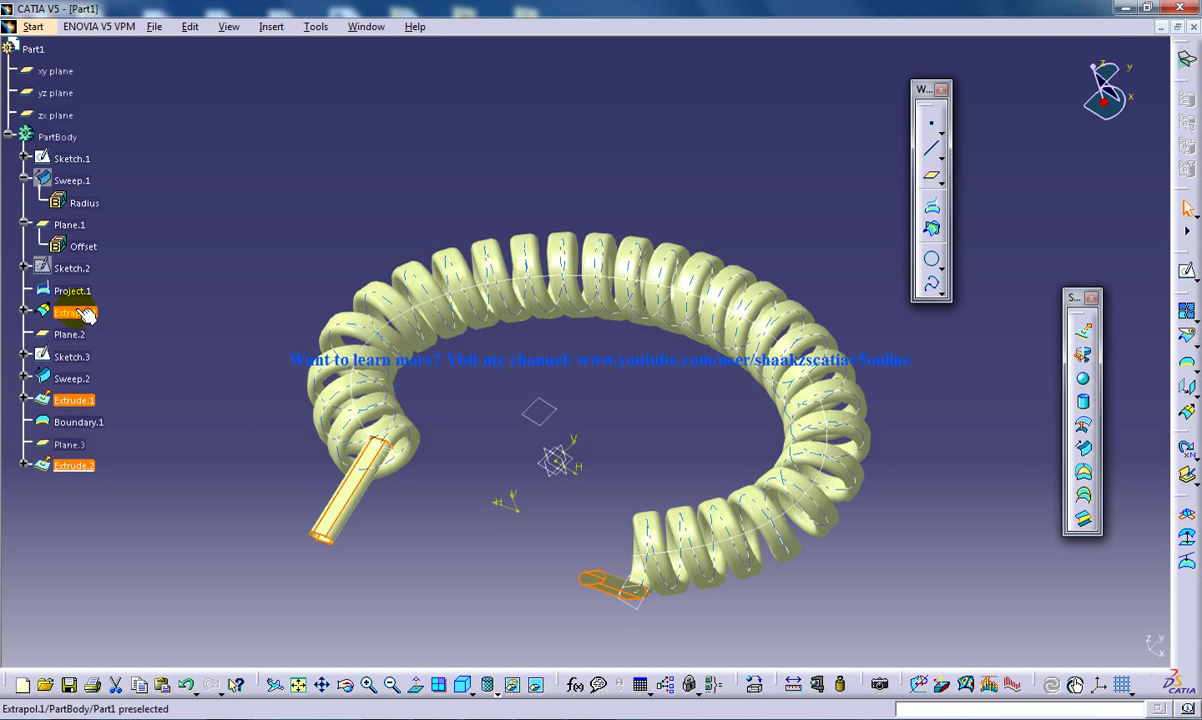
pyautogui.click(74, 180)
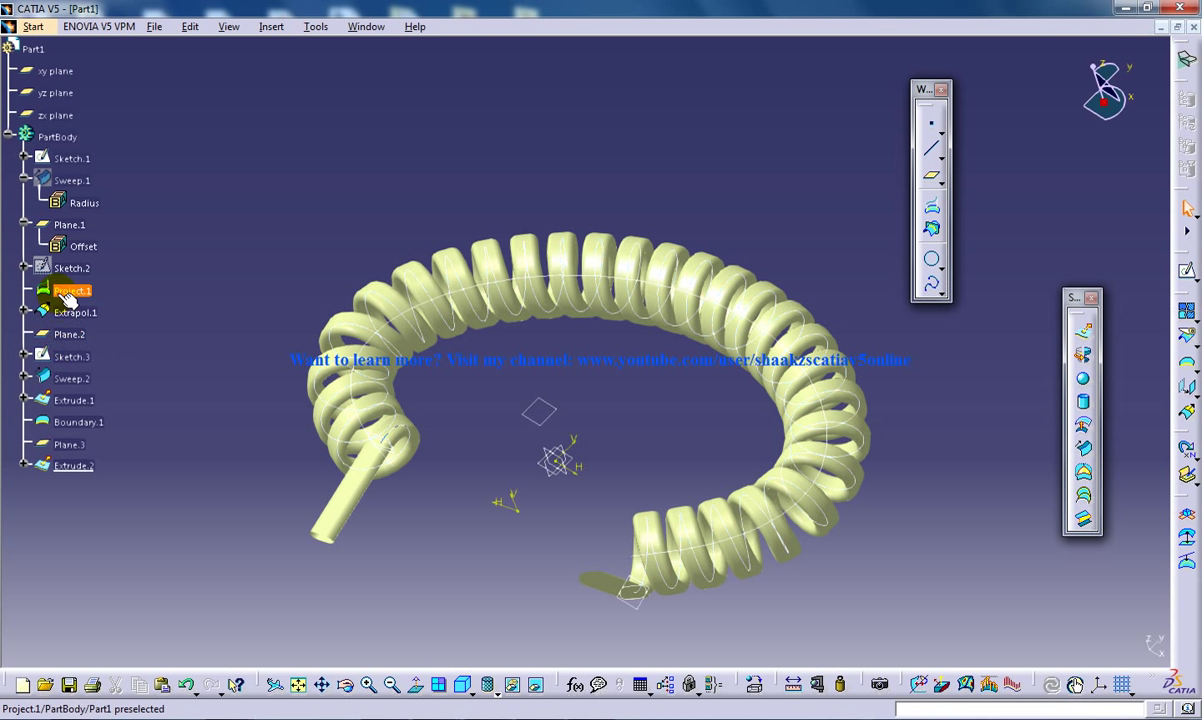
pyautogui.rightClick(76, 186)
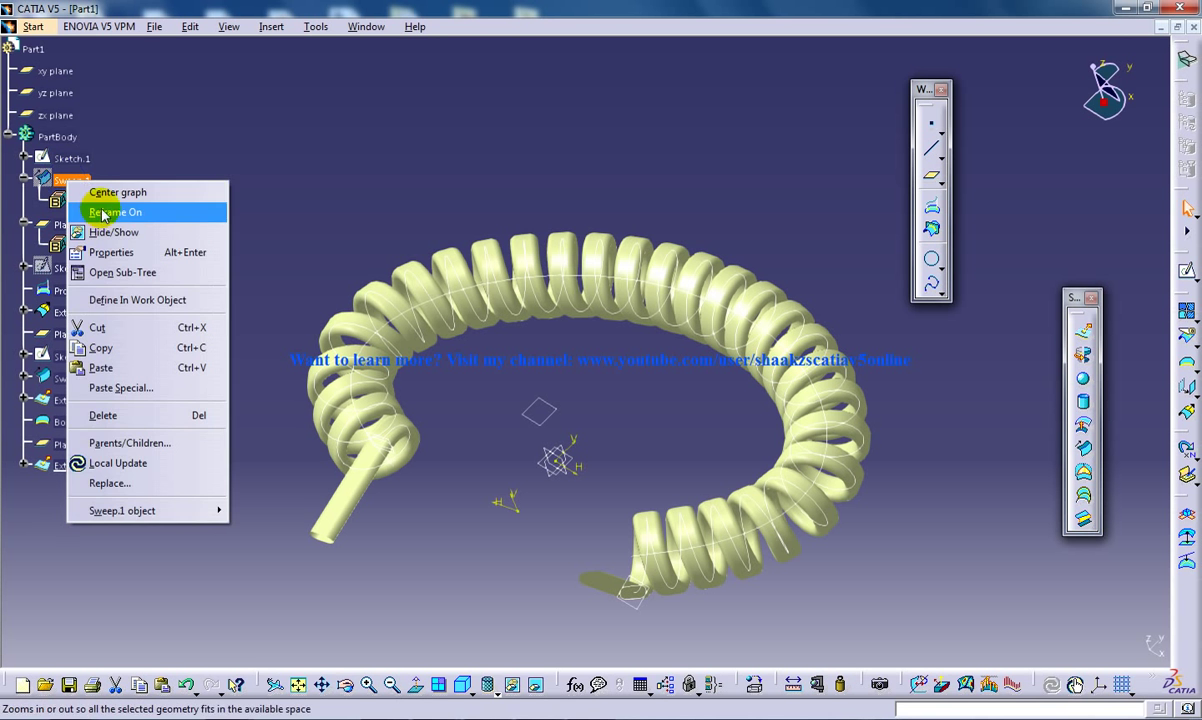
pyautogui.click(106, 194)
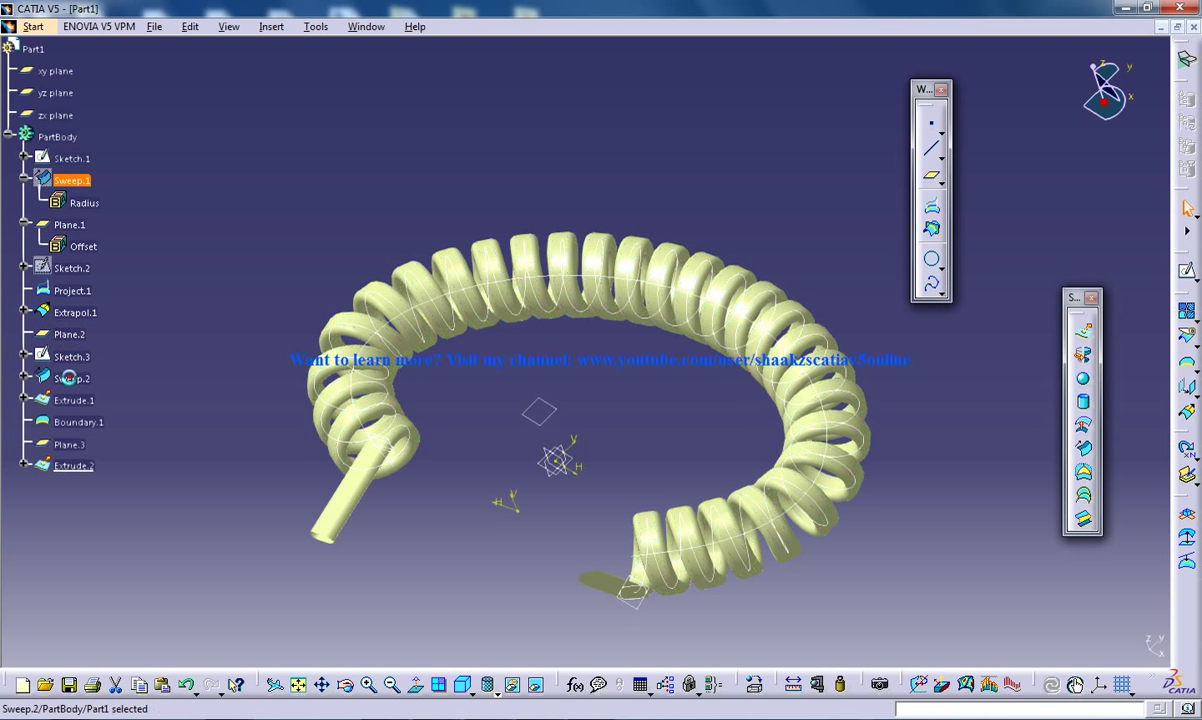
pyautogui.click(71, 378)
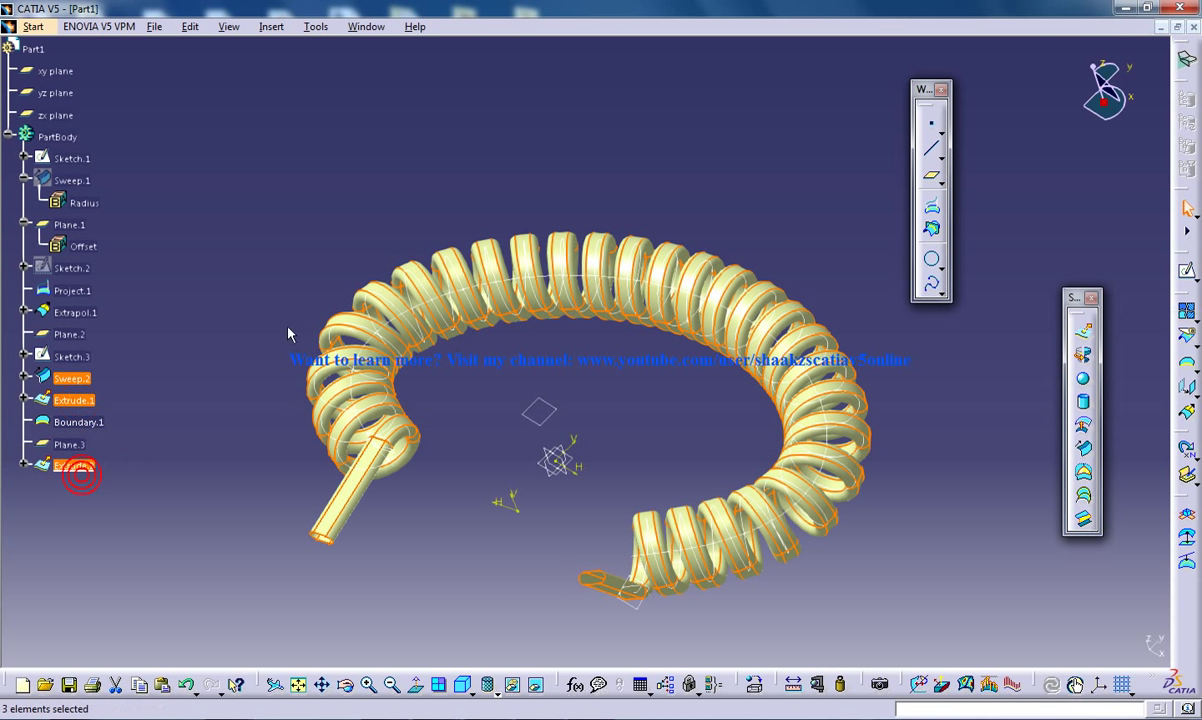
# Step: Join Sweep.2, Extrude.1 and Extrude.2 into one surface named Join.1
pyautogui.click(1188, 313)
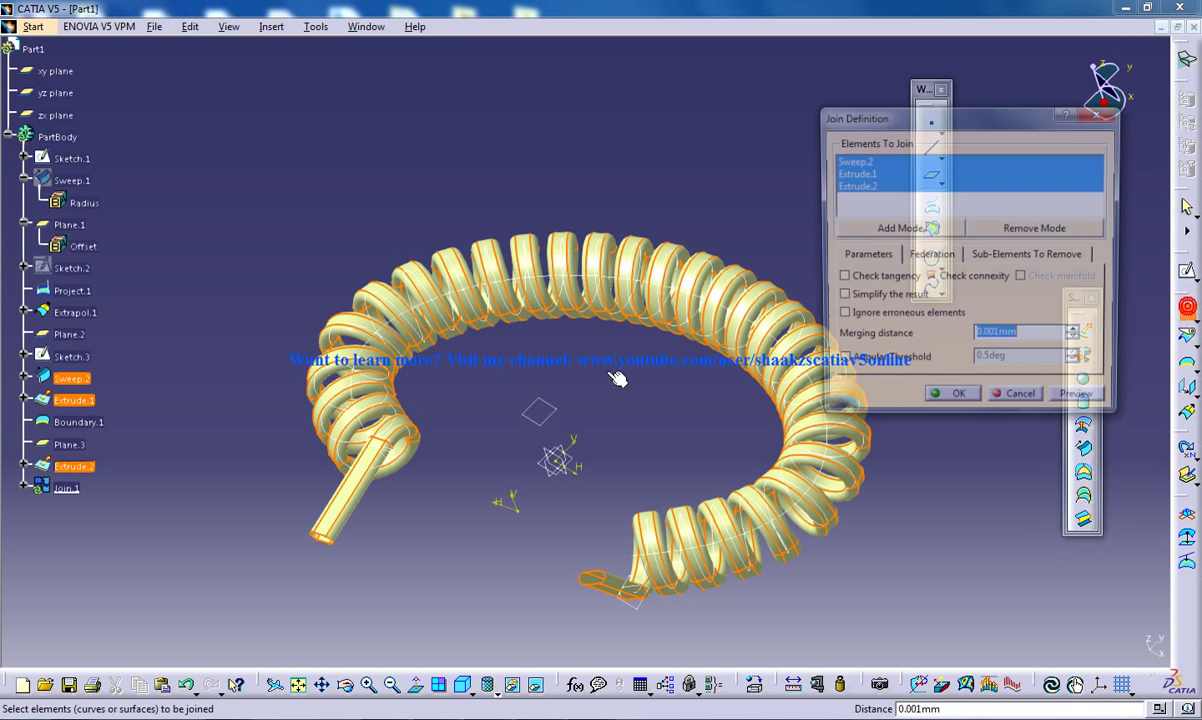
pyautogui.click(958, 403)
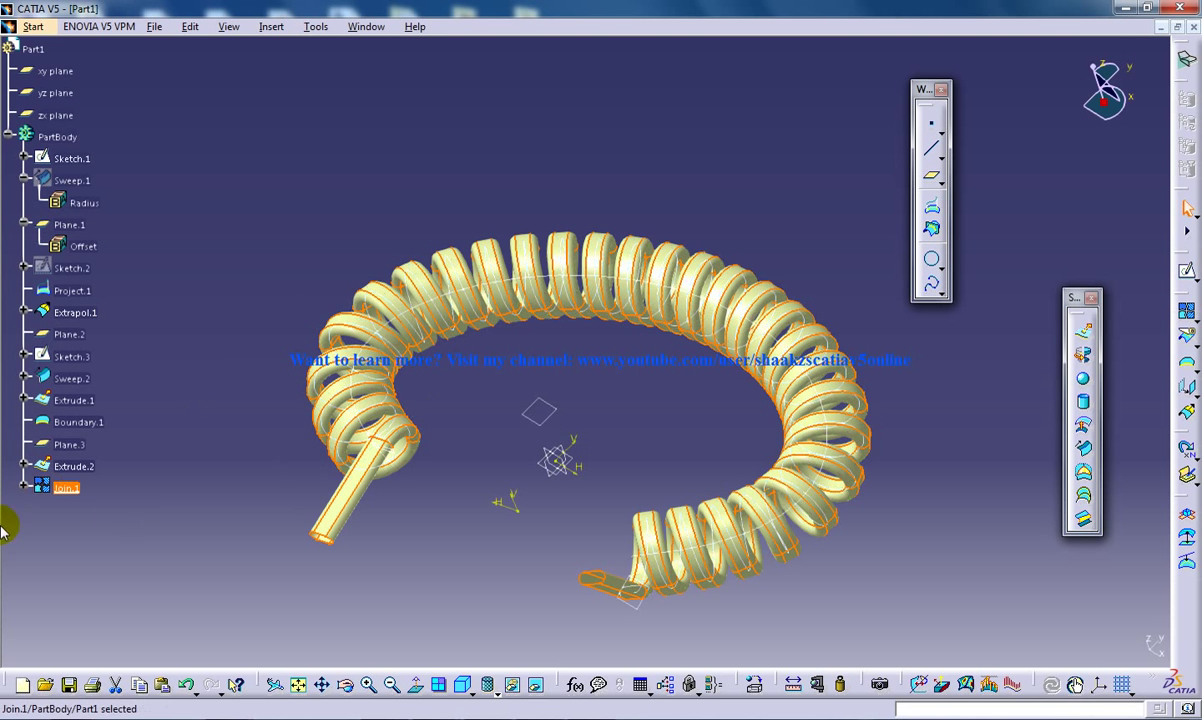
pyautogui.click(34, 27)
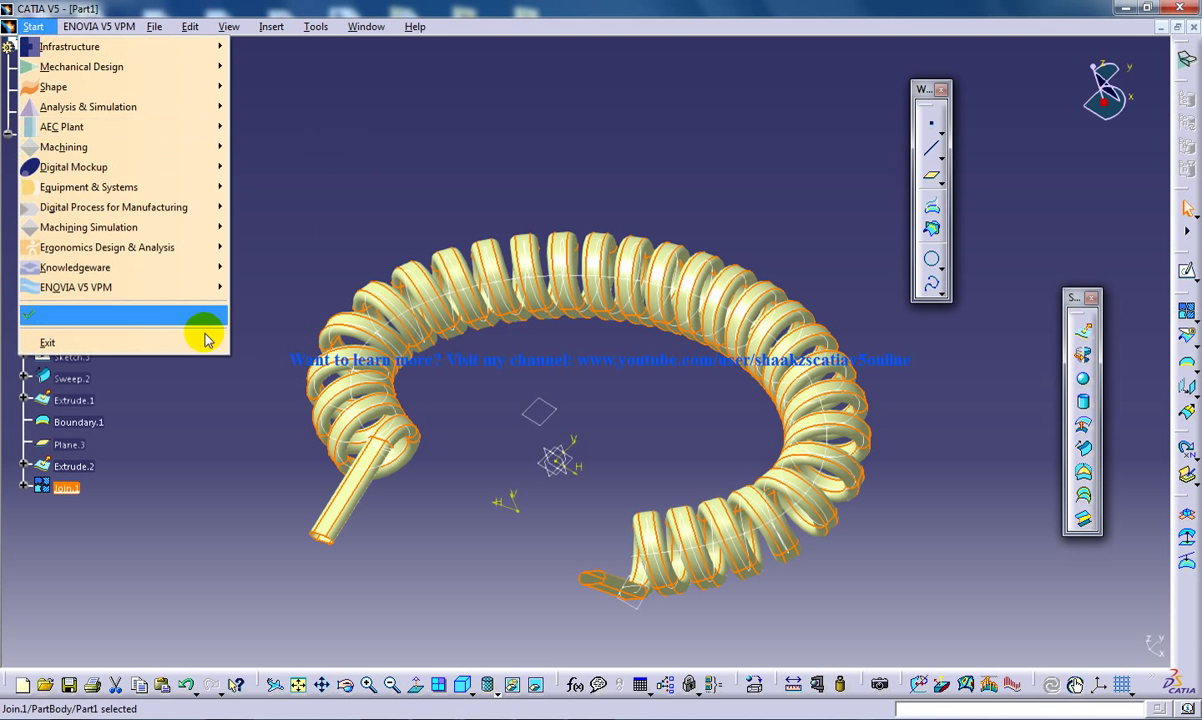
pyautogui.click(228, 414)
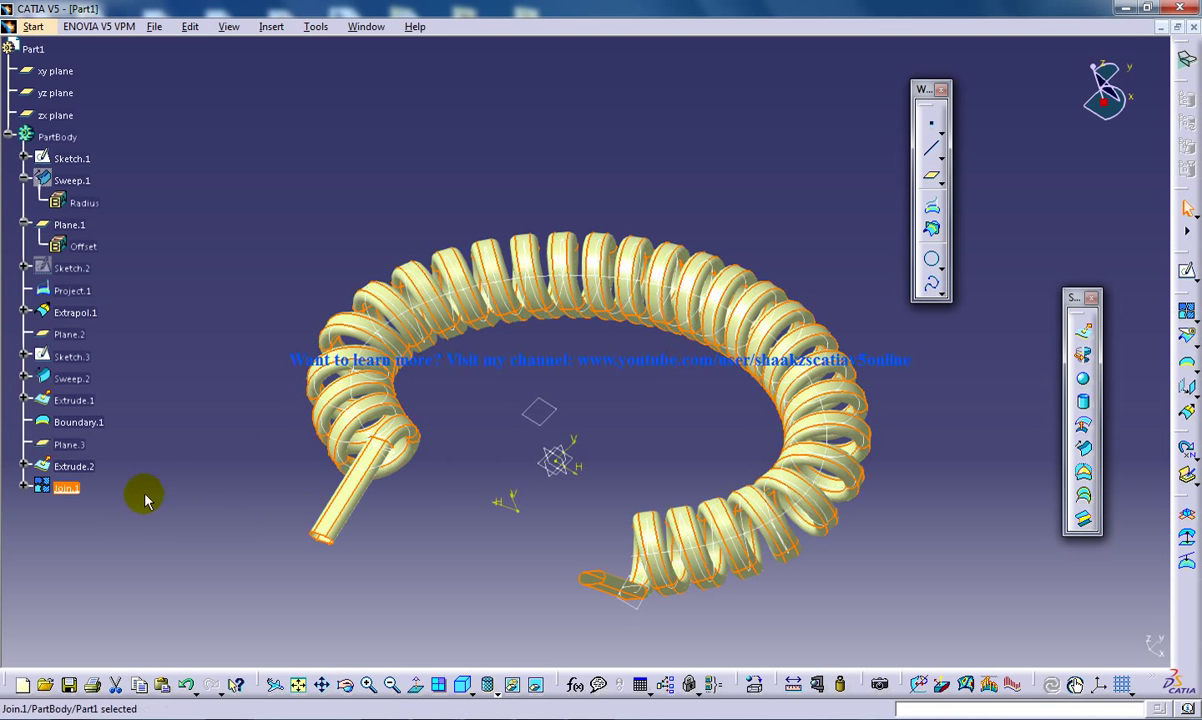
pyautogui.click(85, 500)
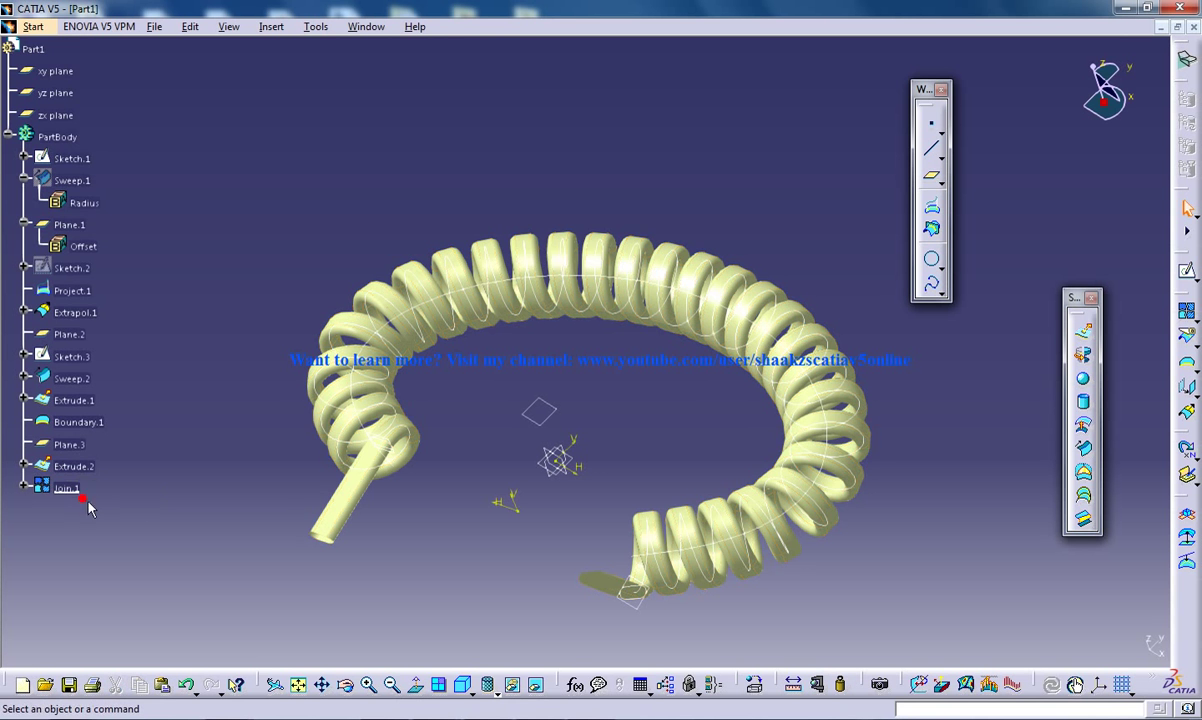
pyautogui.click(45, 30)
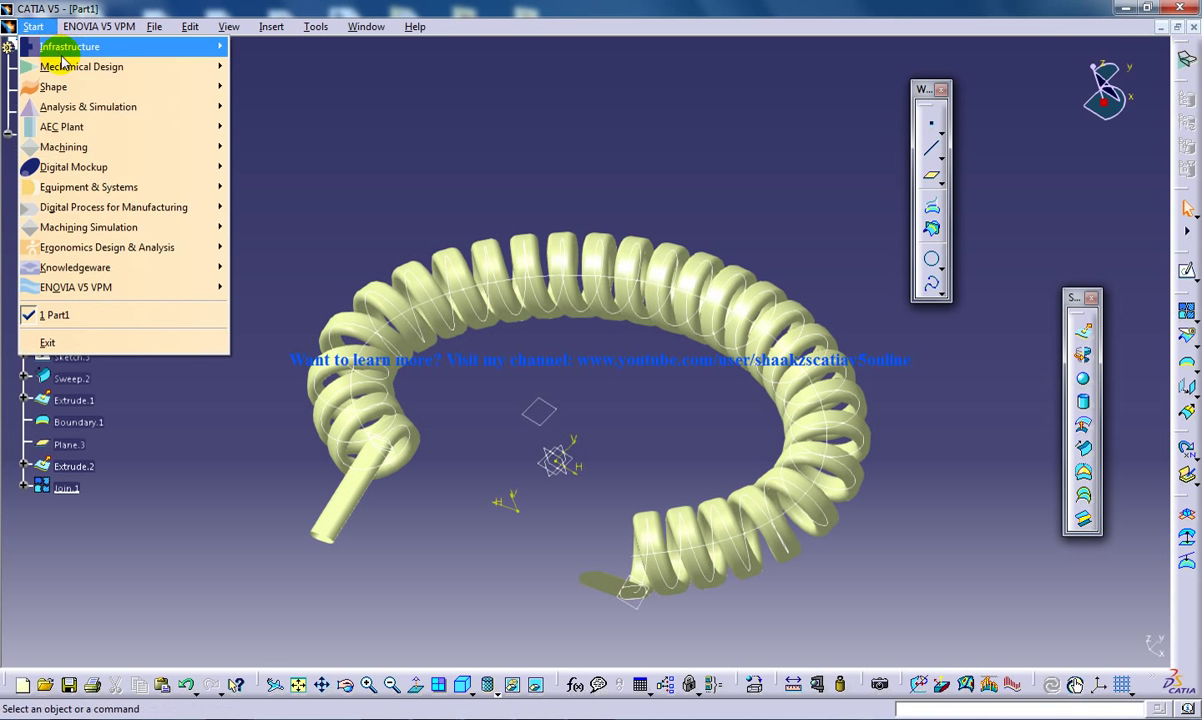
# Step: In Part Design, build CloseSurface.1 from Join.1 to make the coil solid
pyautogui.moveTo(85, 66)
pyautogui.click(295, 65)
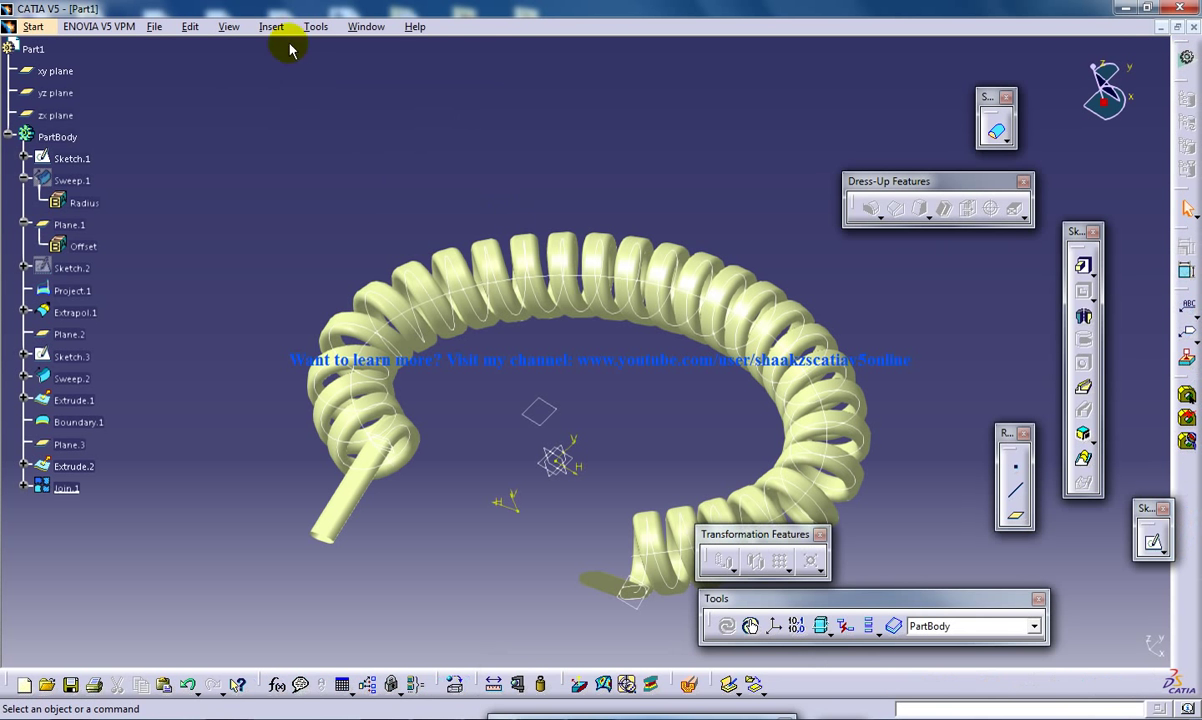
pyautogui.click(272, 30)
pyautogui.moveTo(352, 316)
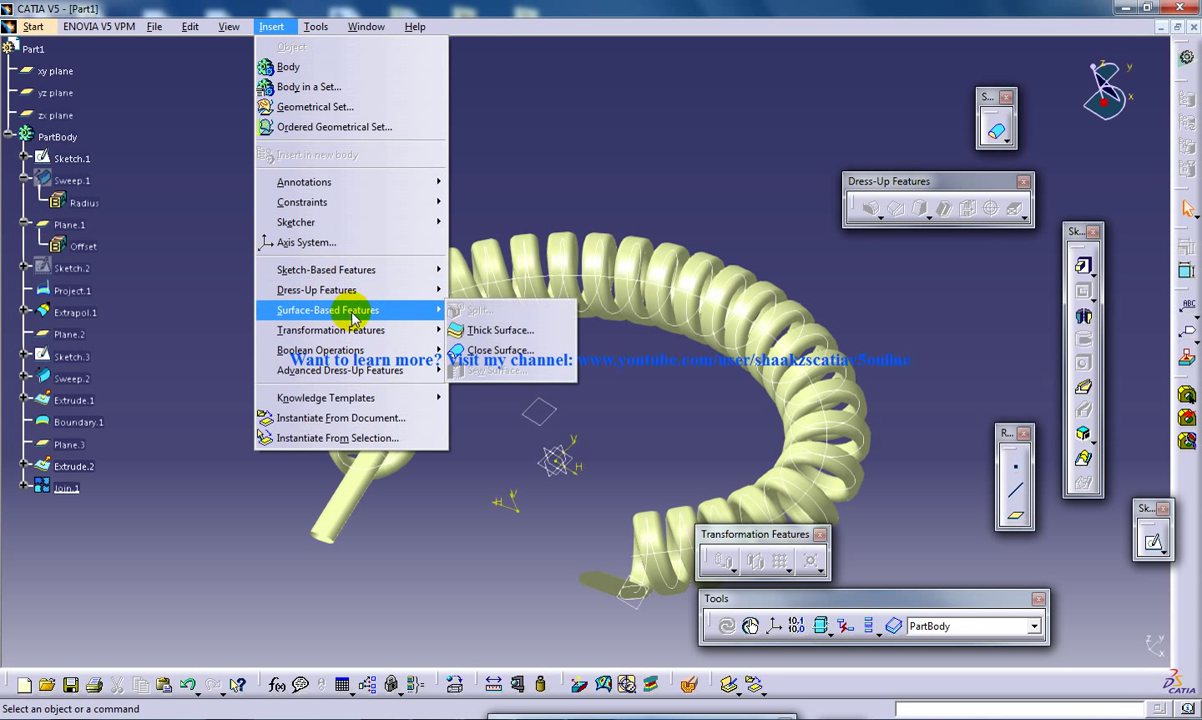
pyautogui.click(486, 353)
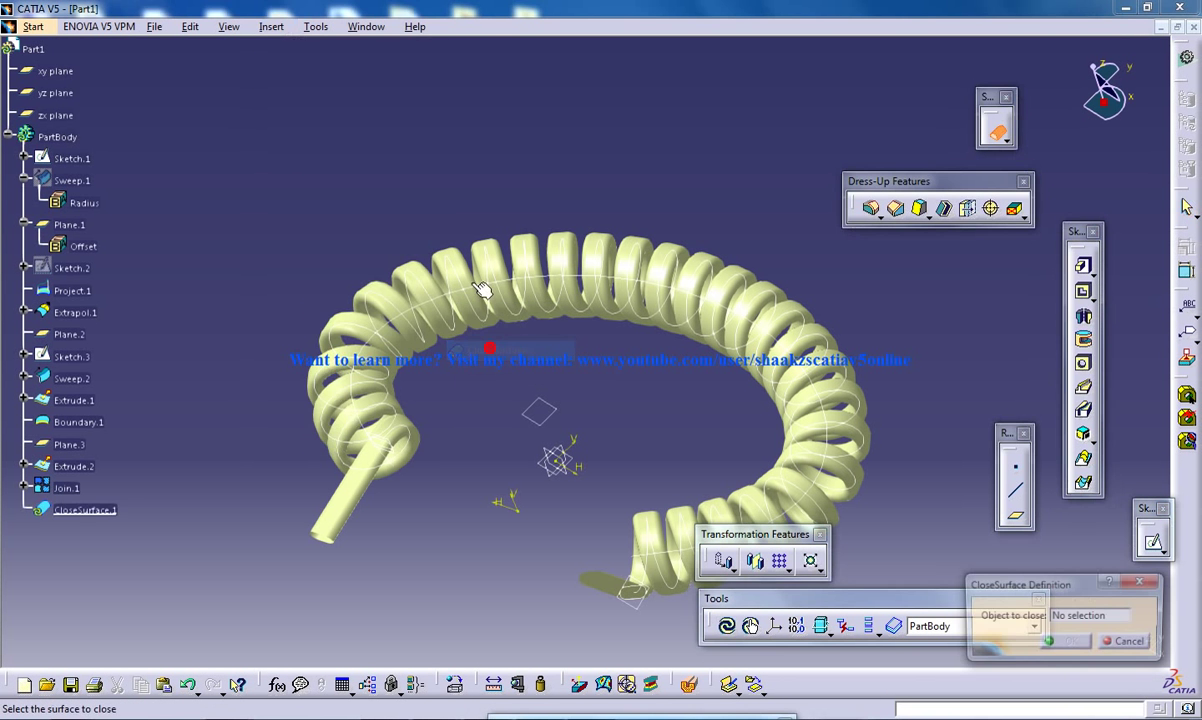
pyautogui.click(68, 488)
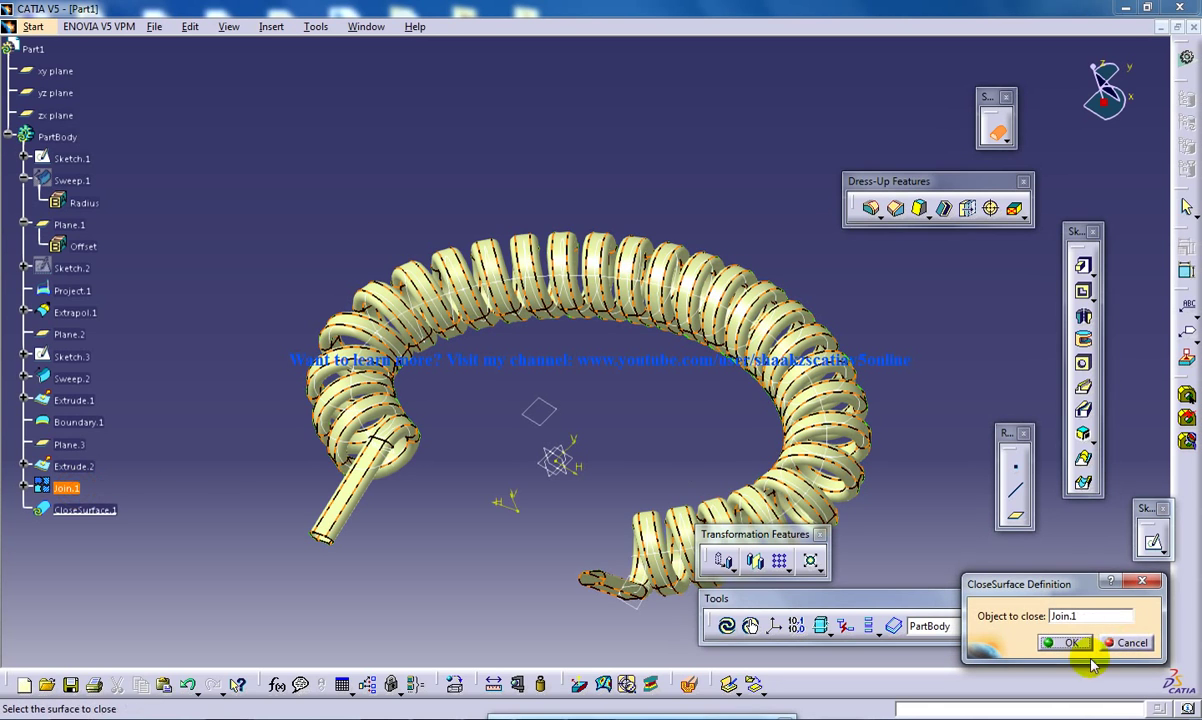
pyautogui.click(1063, 642)
pyautogui.moveTo(548, 240); pyautogui.dragTo(459, 319, button='middle')
pyautogui.moveTo(198, 490); pyautogui.dragTo(300, 340, button='middle')
pyautogui.click(68, 488)
# Step: Hide Join.1 and move two floating toolbars off the model to the right
pyautogui.rightClick(70, 488)
pyautogui.click(140, 198)
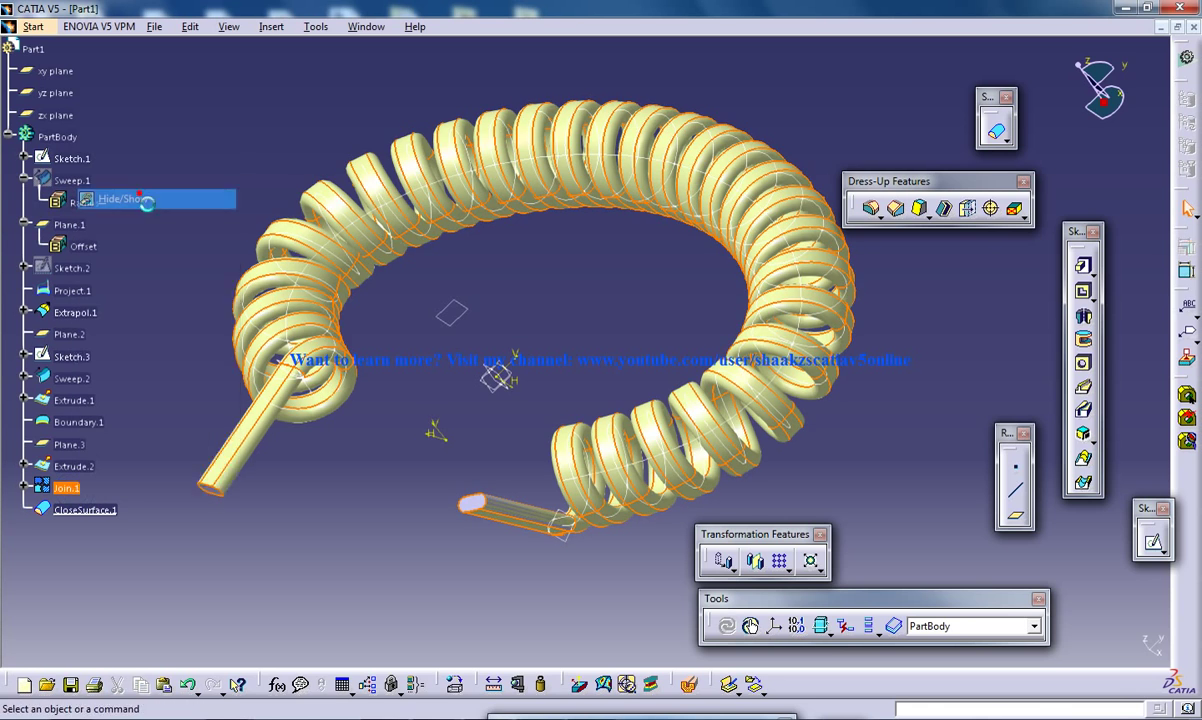
pyautogui.moveTo(430, 300); pyautogui.dragTo(535, 293, button='middle')
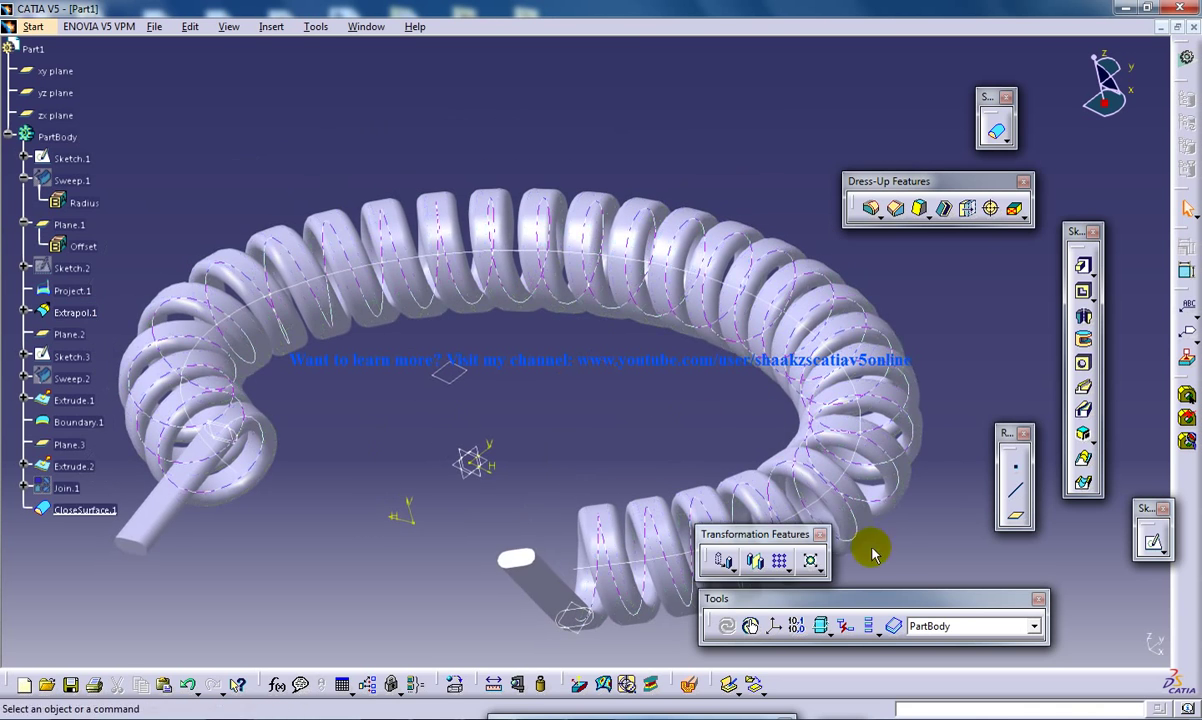
pyautogui.moveTo(745, 534); pyautogui.dragTo(1047, 480)
pyautogui.moveTo(856, 607); pyautogui.dragTo(1160, 556)
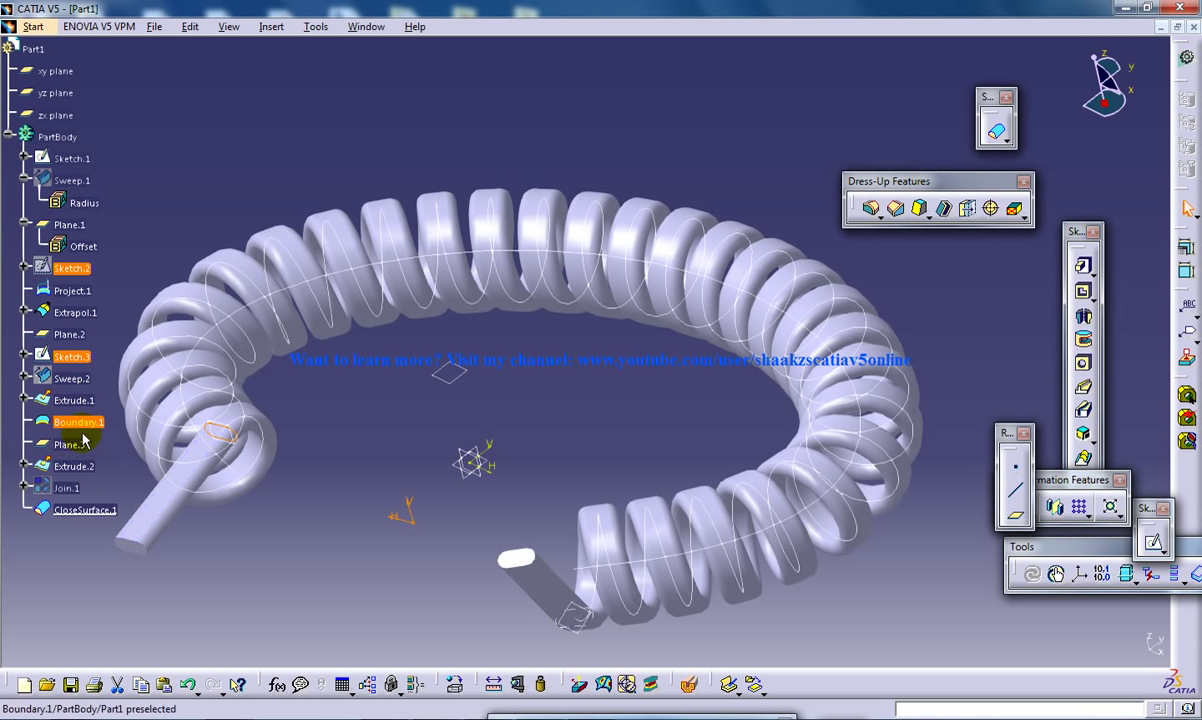
# Step: Hide the Extrapol.1 curves and Sketch.3
pyautogui.rightClick(72, 356)
pyautogui.click(119, 399)
pyautogui.rightClick(255, 352)
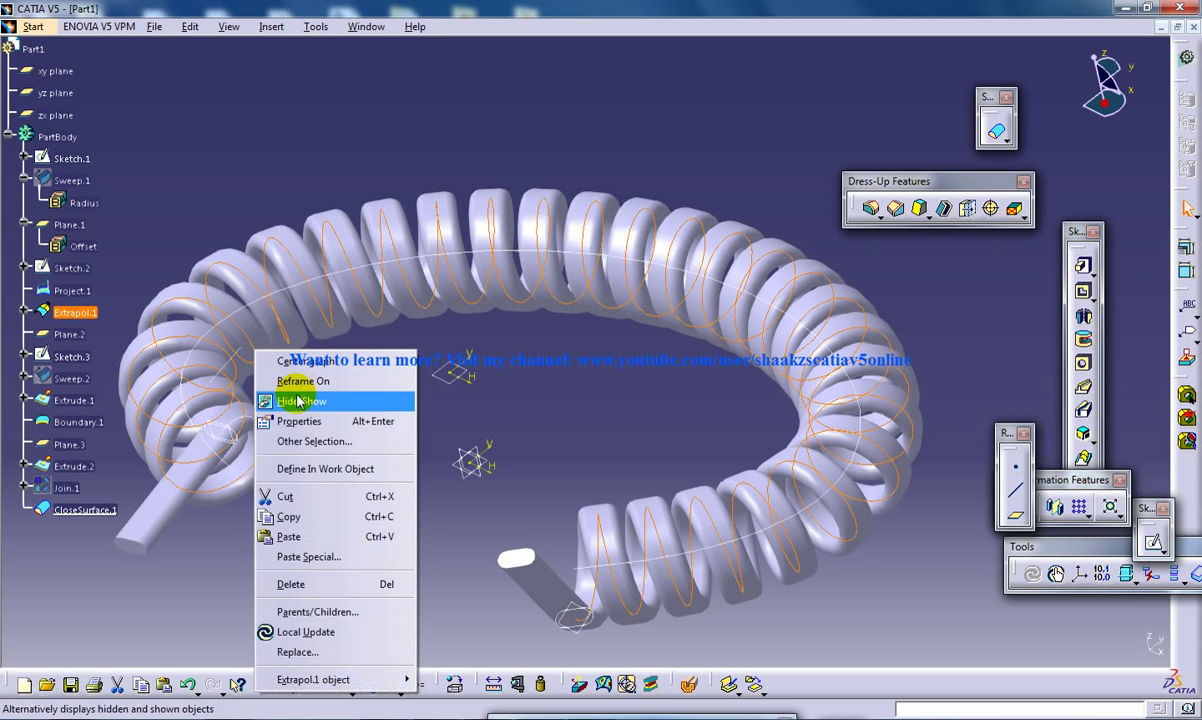
pyautogui.click(300, 401)
pyautogui.click(220, 436)
pyautogui.rightClick(220, 436)
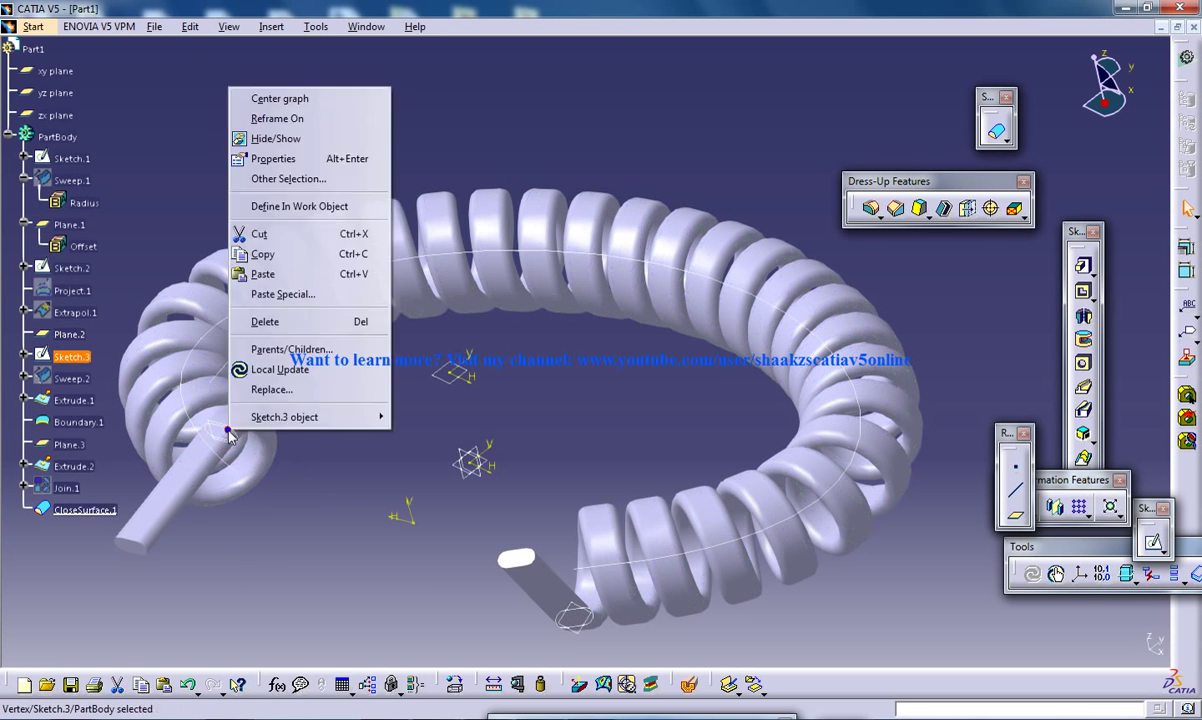
pyautogui.click(272, 138)
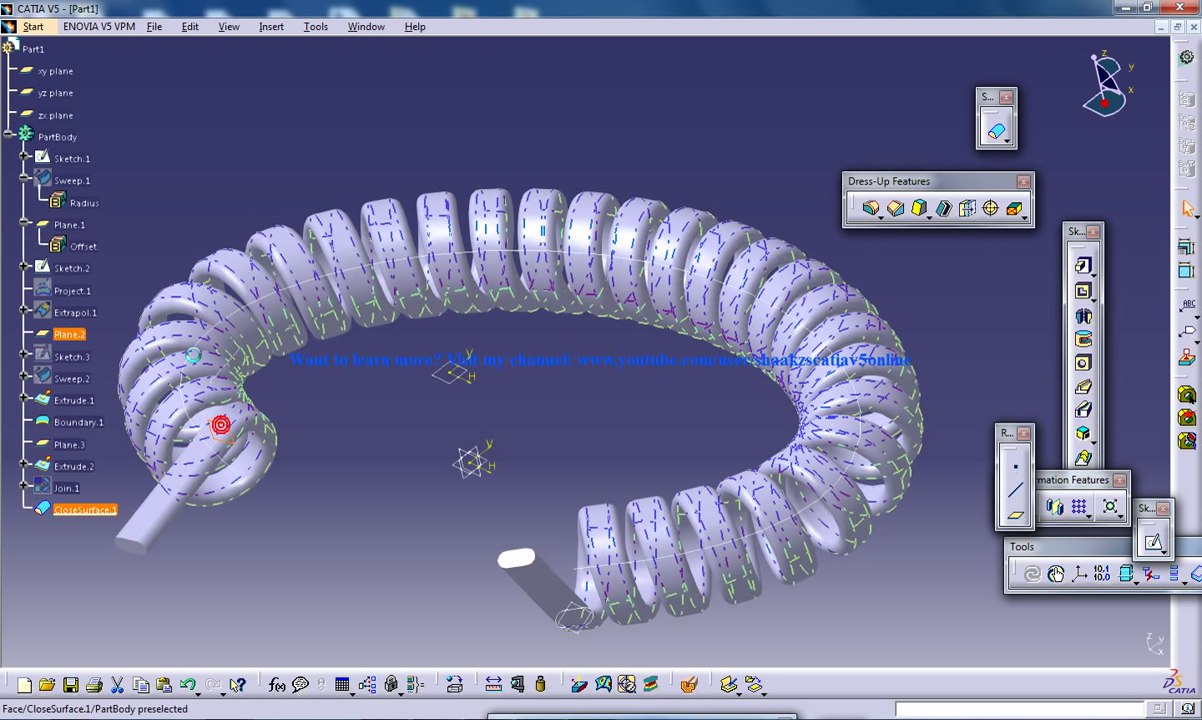
# Step: Hide the Sketch.1 guide curve and Sketch.2
pyautogui.click(193, 342)
pyautogui.rightClick(196, 344)
pyautogui.click(247, 378)
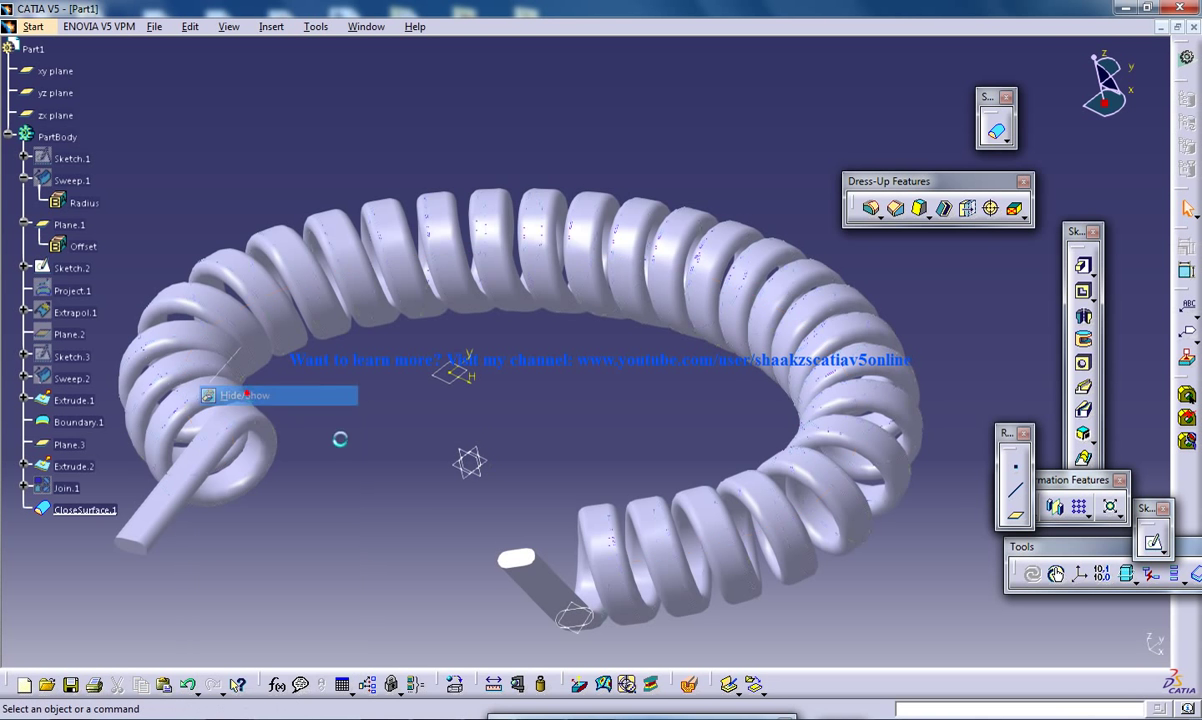
pyautogui.click(231, 354)
pyautogui.rightClick(232, 358)
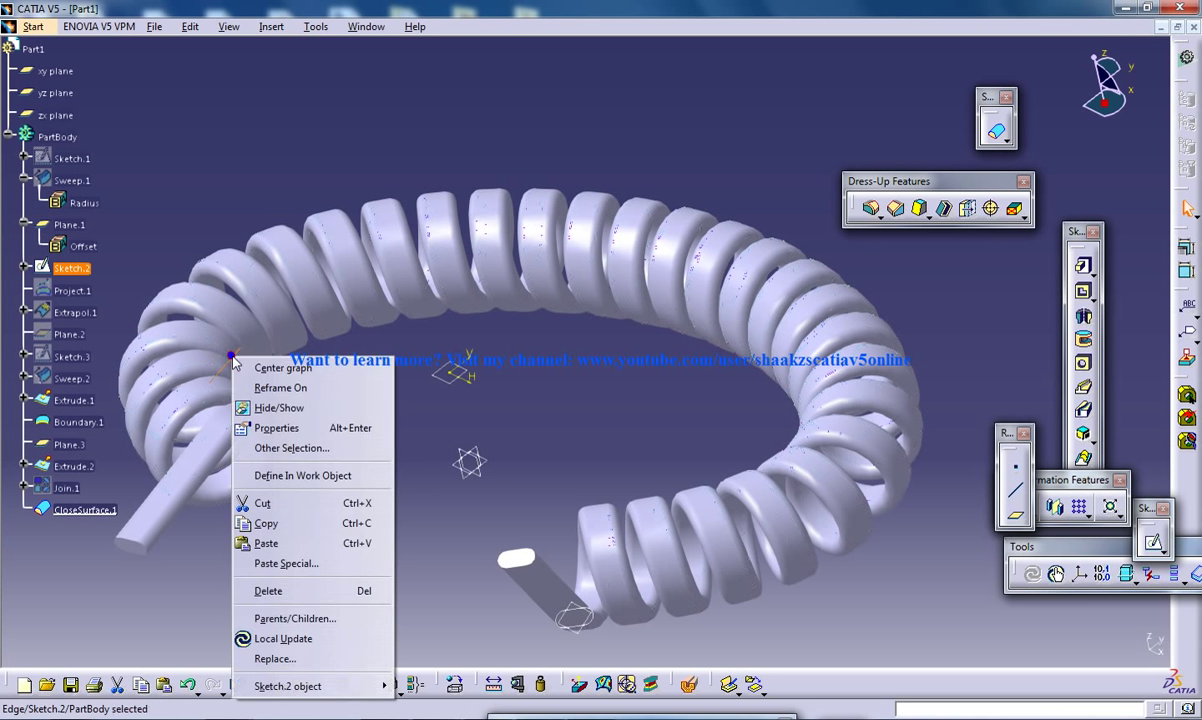
pyautogui.click(279, 408)
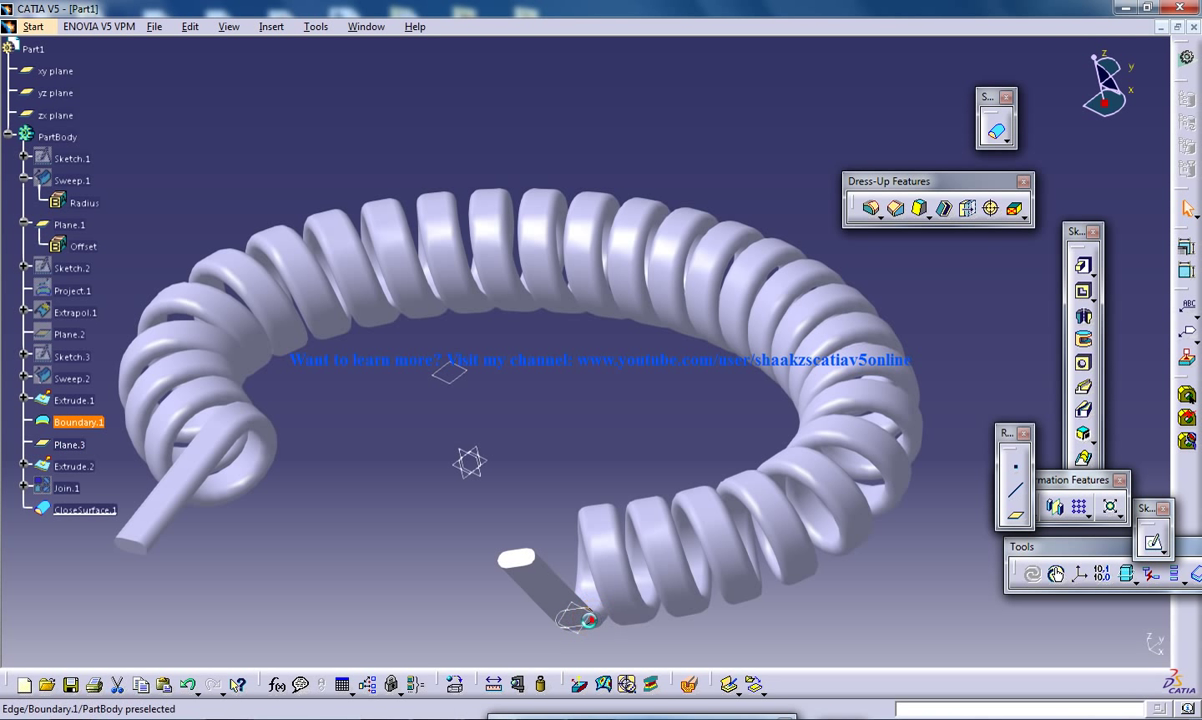
# Step: Hide Boundary.1 and Plane.3 at the tube end, then Plane.1
pyautogui.click(577, 607)
pyautogui.rightClick(590, 618)
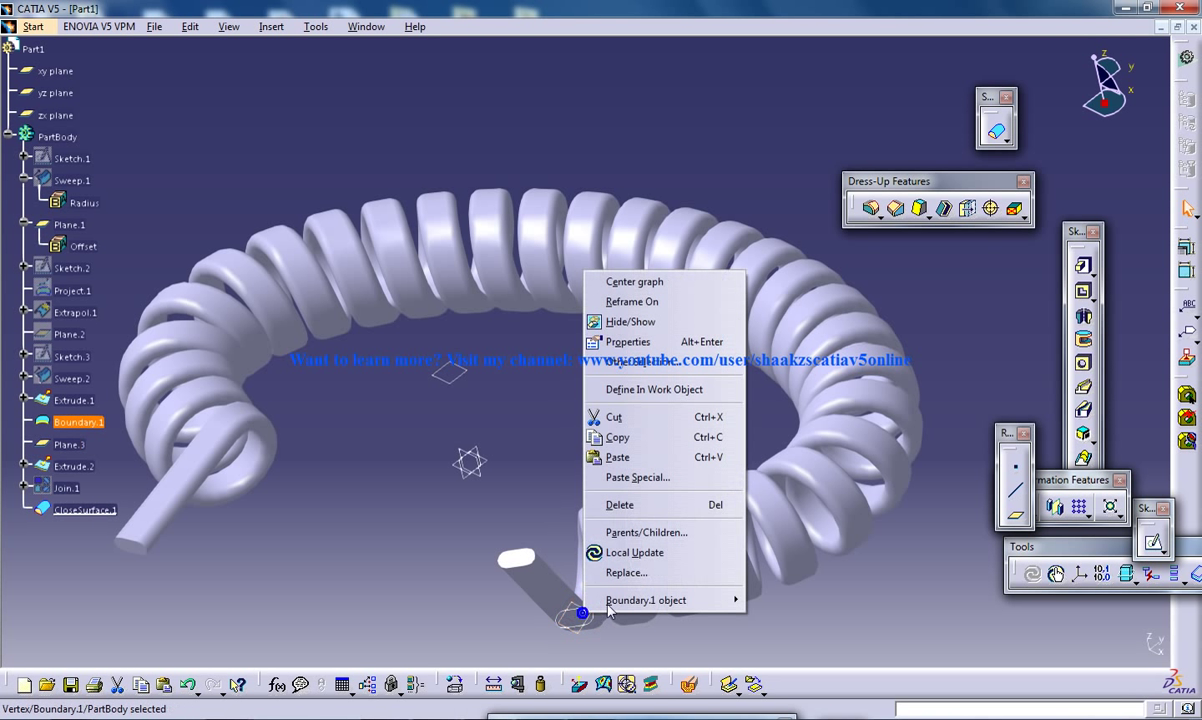
pyautogui.click(612, 317)
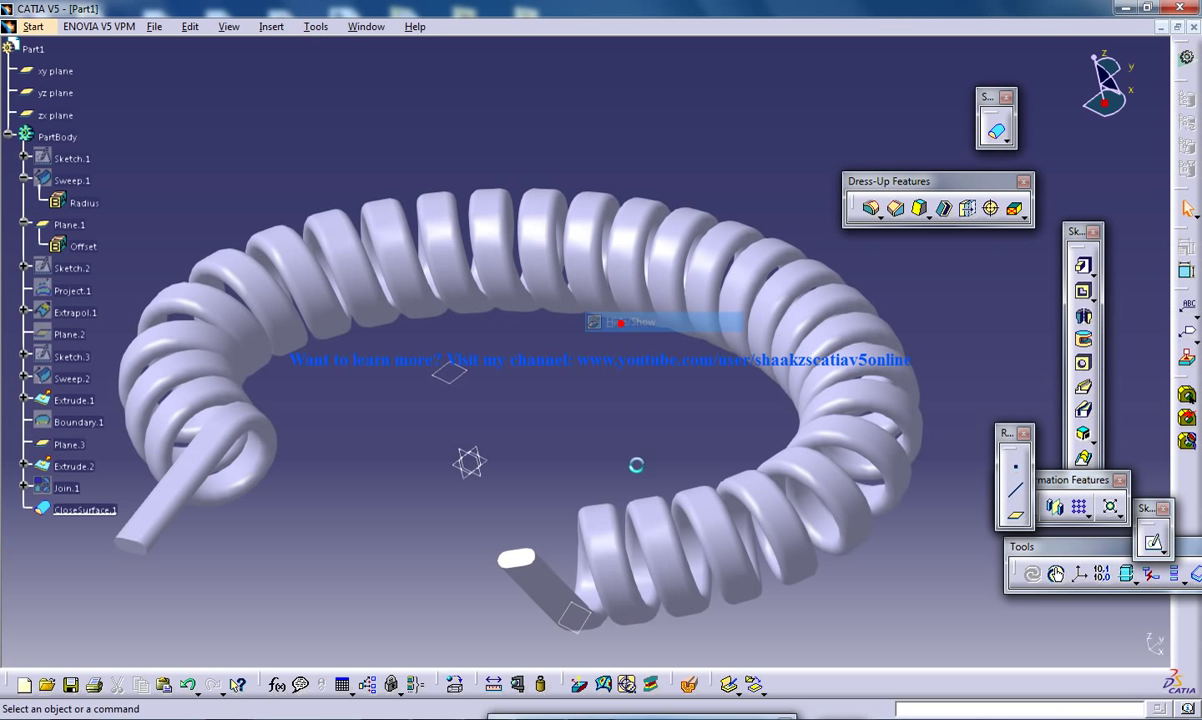
pyautogui.rightClick(578, 608)
pyautogui.click(606, 309)
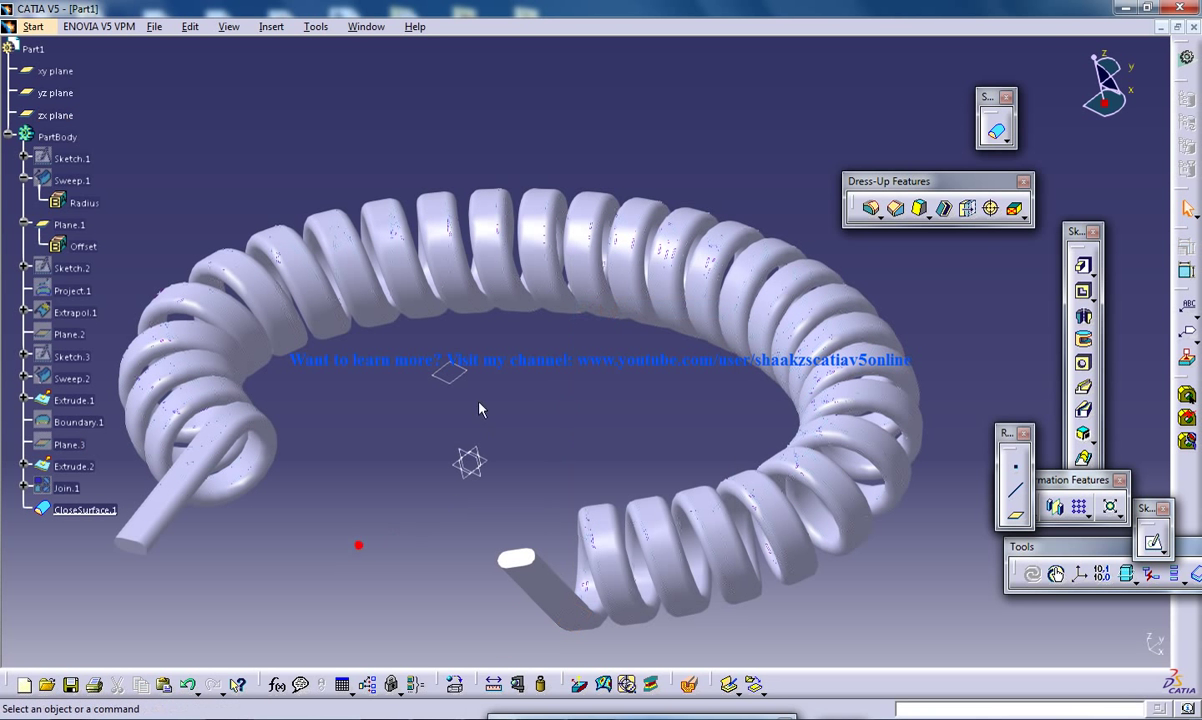
pyautogui.rightClick(450, 373)
pyautogui.click(497, 421)
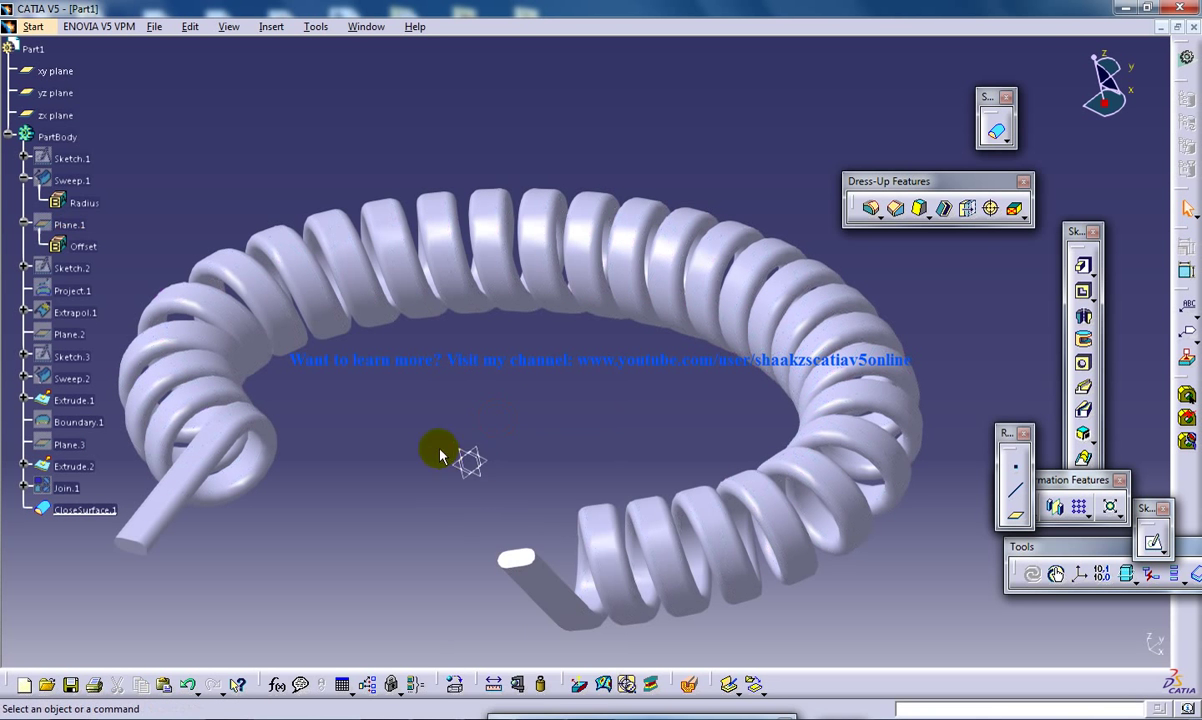
pyautogui.moveTo(440, 453); pyautogui.dragTo(442, 440, button='middle')
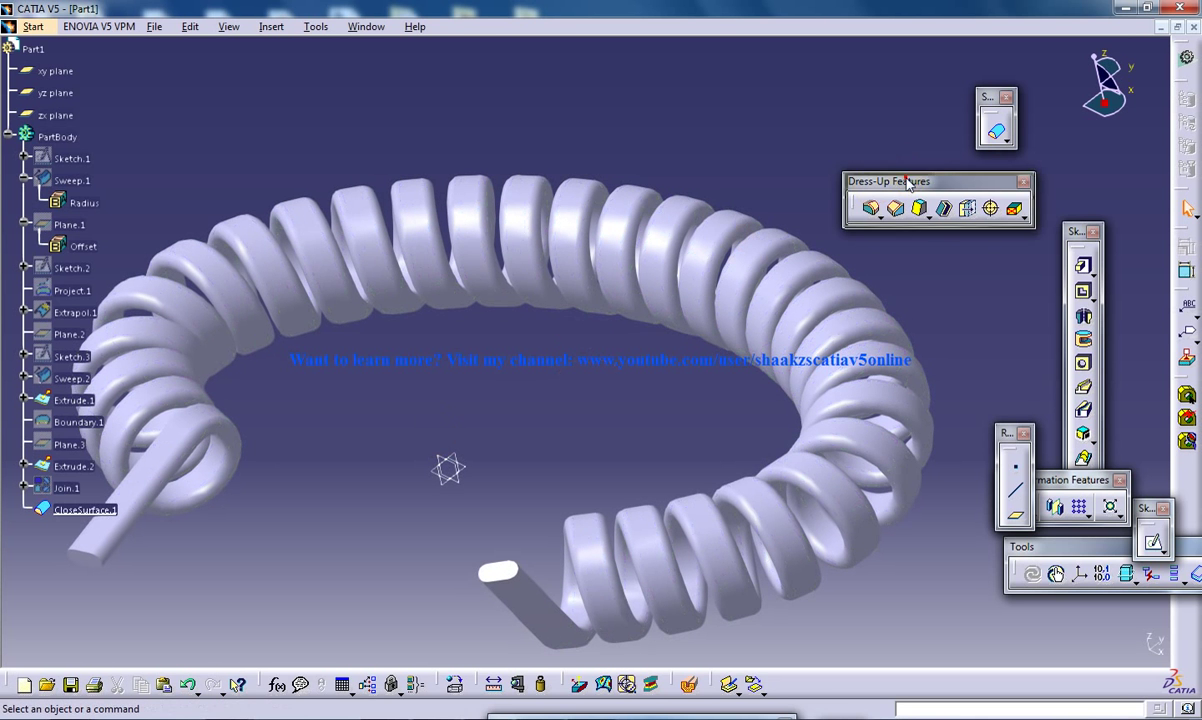
pyautogui.moveTo(940, 177); pyautogui.dragTo(1033, 143)
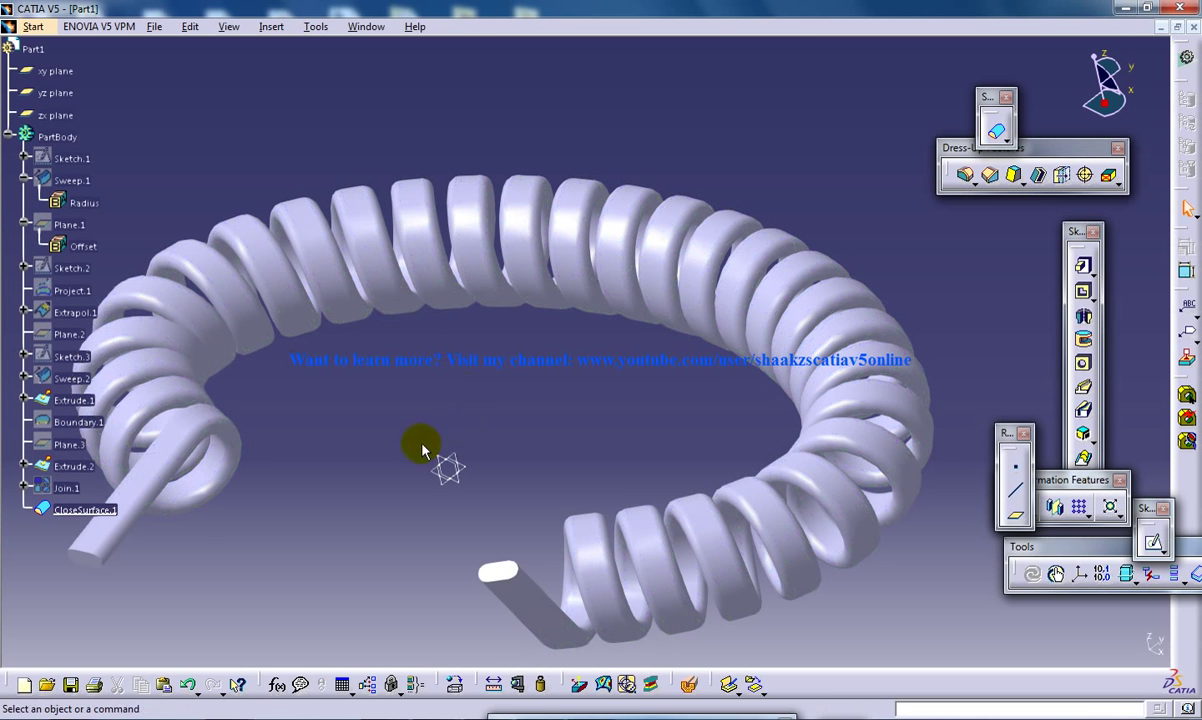
pyautogui.moveTo(322, 438); pyautogui.dragTo(380, 435, button='middle')
pyautogui.click(232, 312)
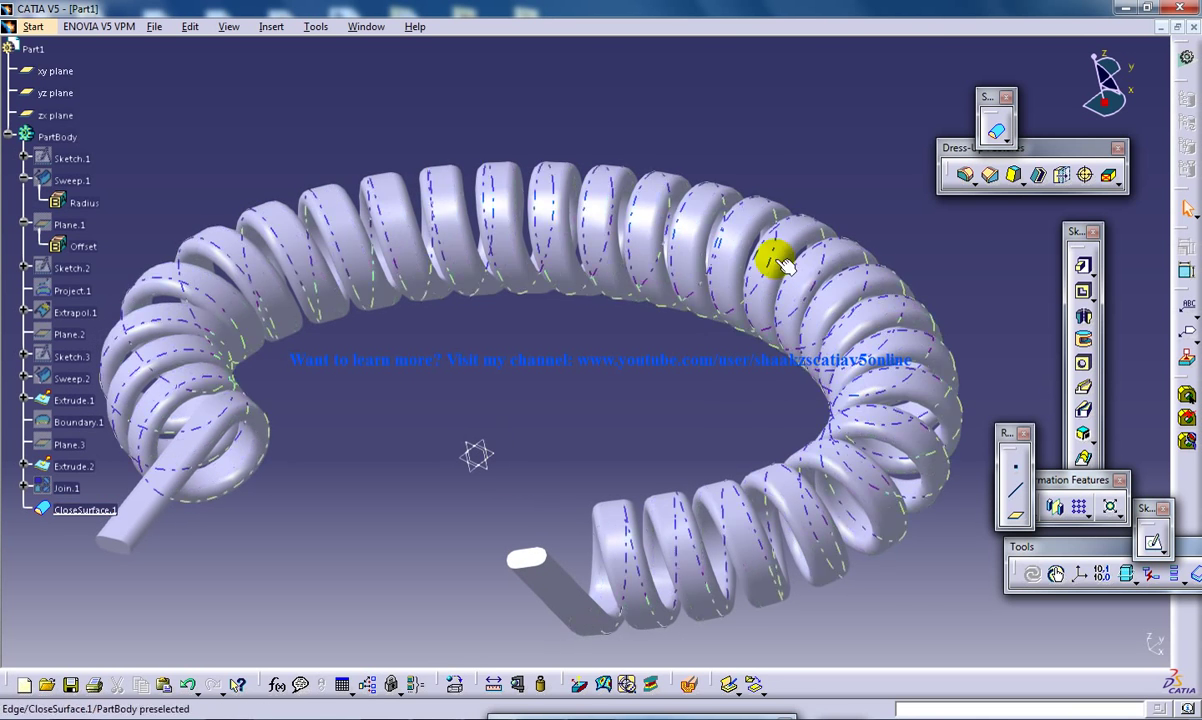